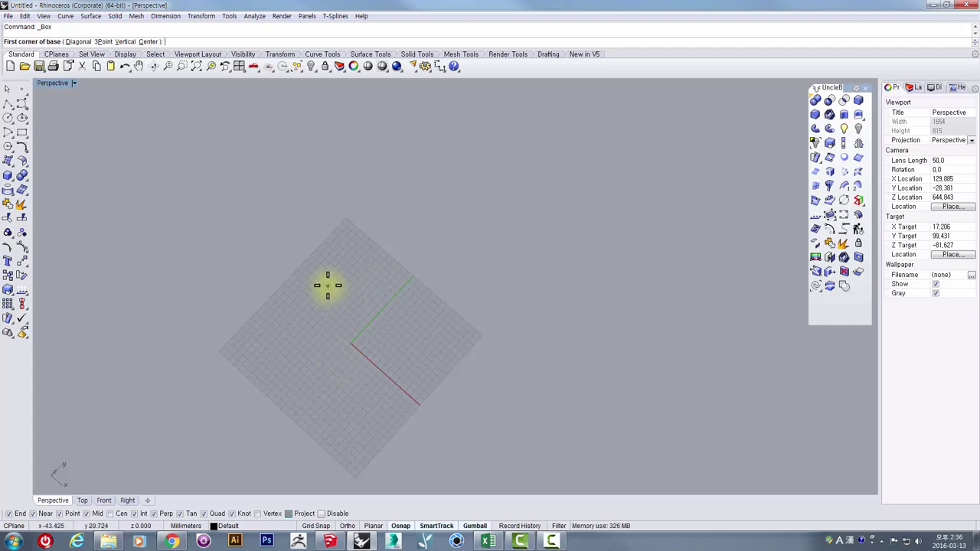
Step: Create a box from the origin with its opposite base corner at 50,50 and a height of 50 mm
key(Return)
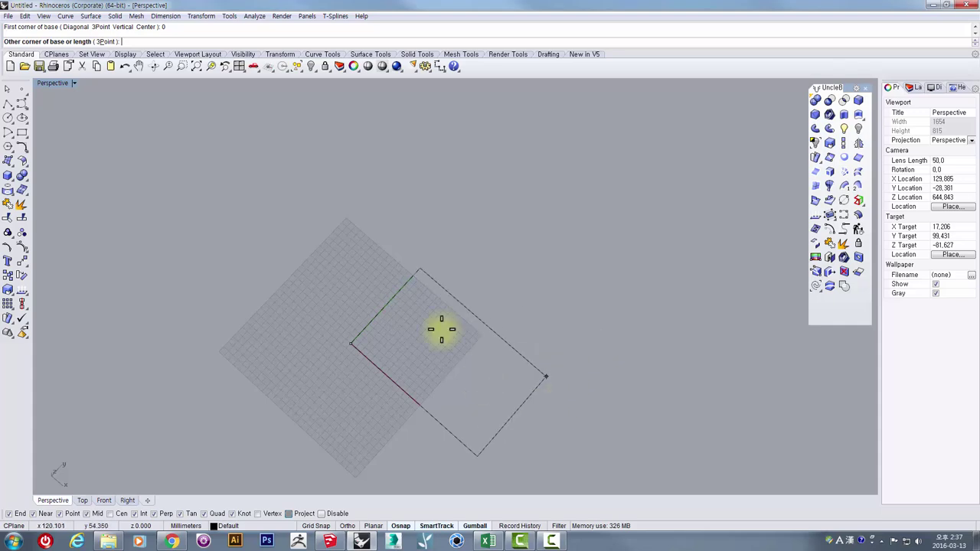
right_drag(466, 332, 527, 332)
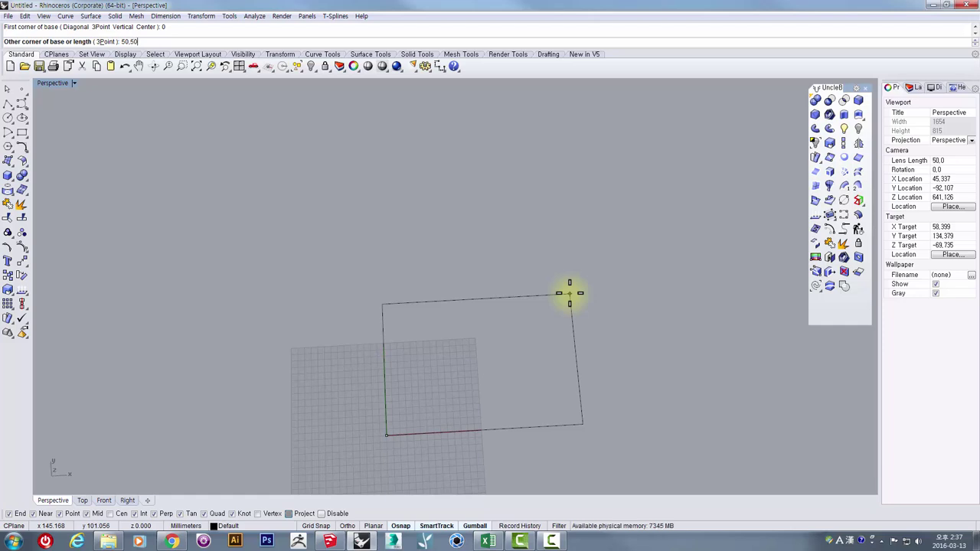
key(Return)
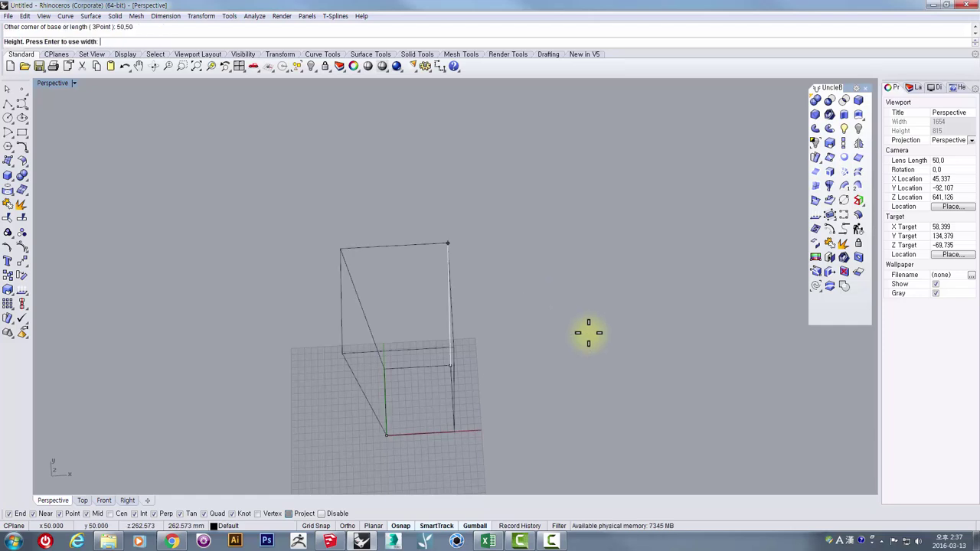
right_drag(560, 345, 350, 309)
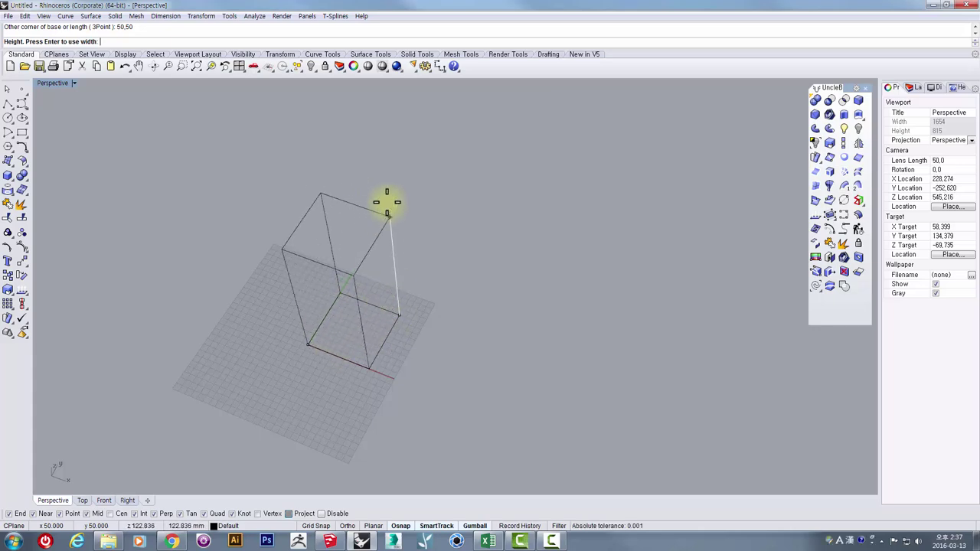
right_drag(406, 219, 401, 222)
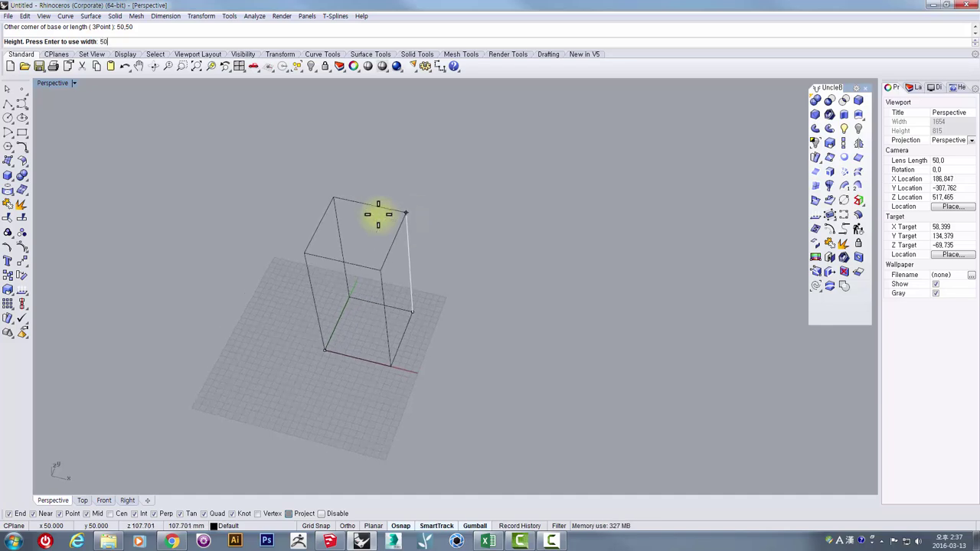
key(Return)
scroll(390, 251, up, 6)
right_drag(377, 295, 388, 276)
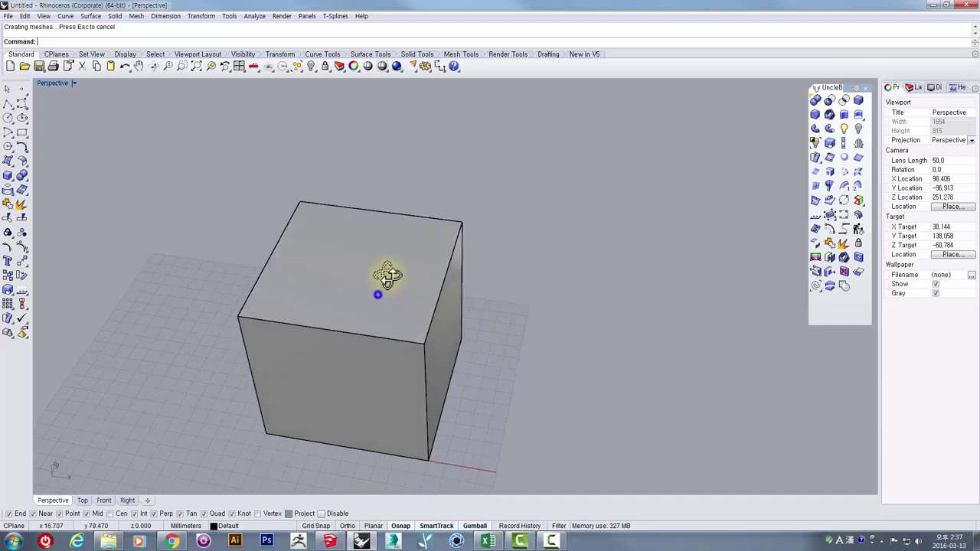
scroll(388, 275, down, 3)
Step: Try moving the box 100 mm along the X axis with the gumball
click(403, 258)
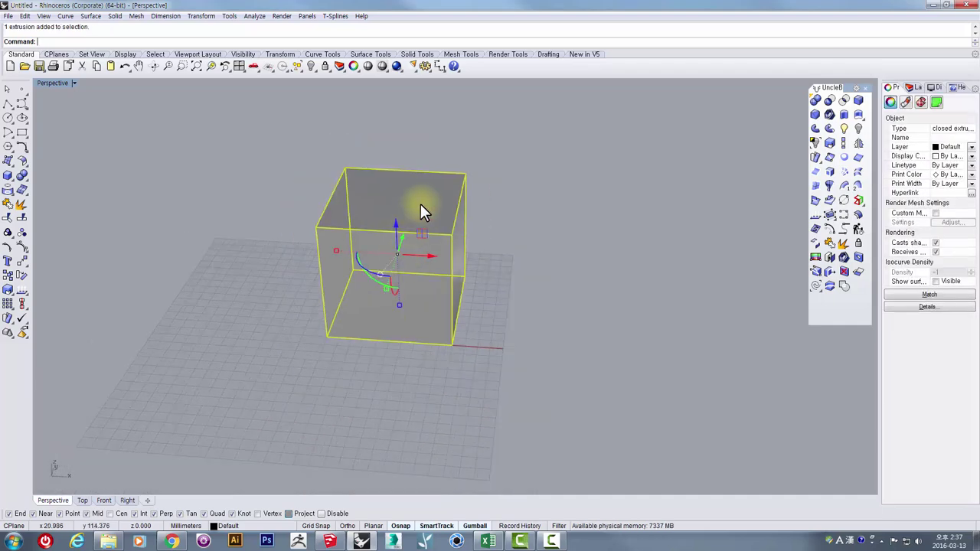
right_drag(411, 212, 411, 307)
scroll(425, 295, up, 3)
scroll(407, 289, down, 2)
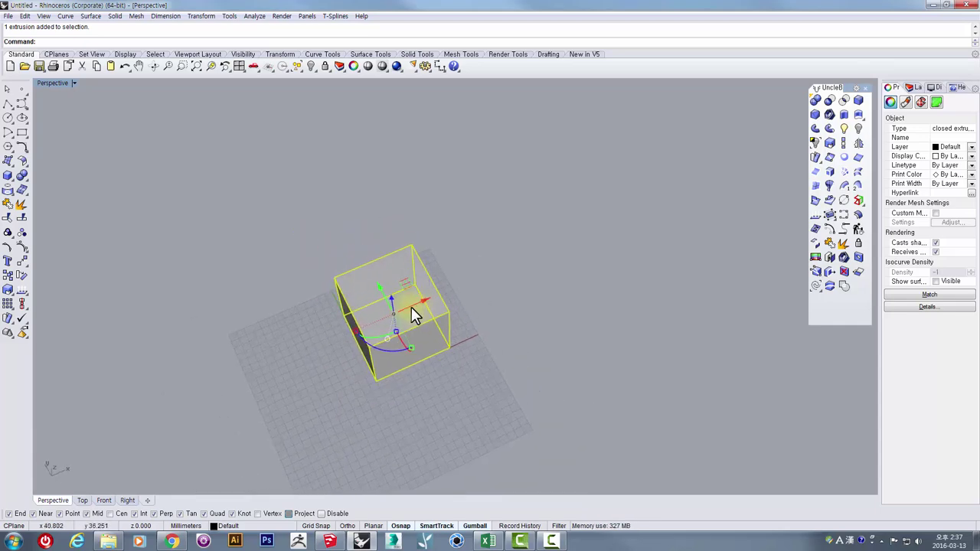
click(414, 306)
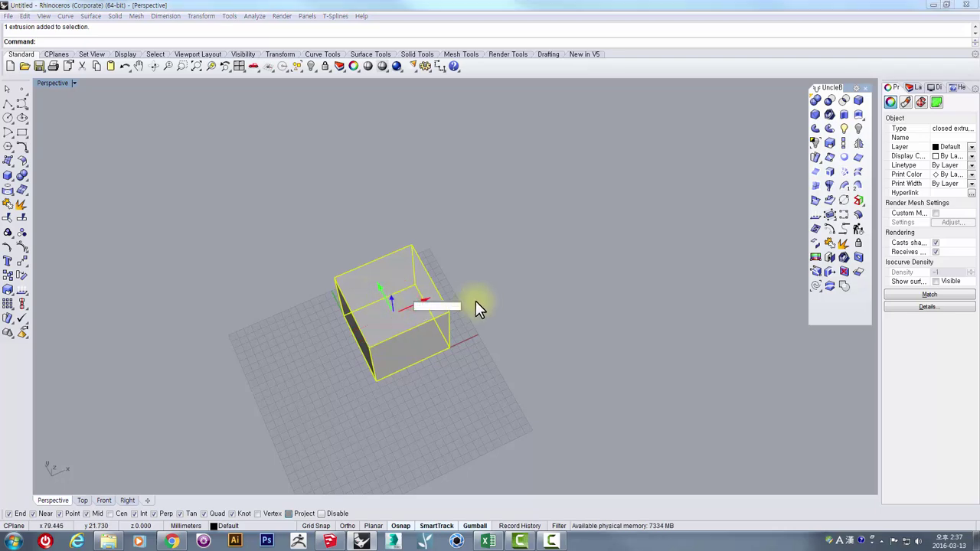
text(100)
key(Return)
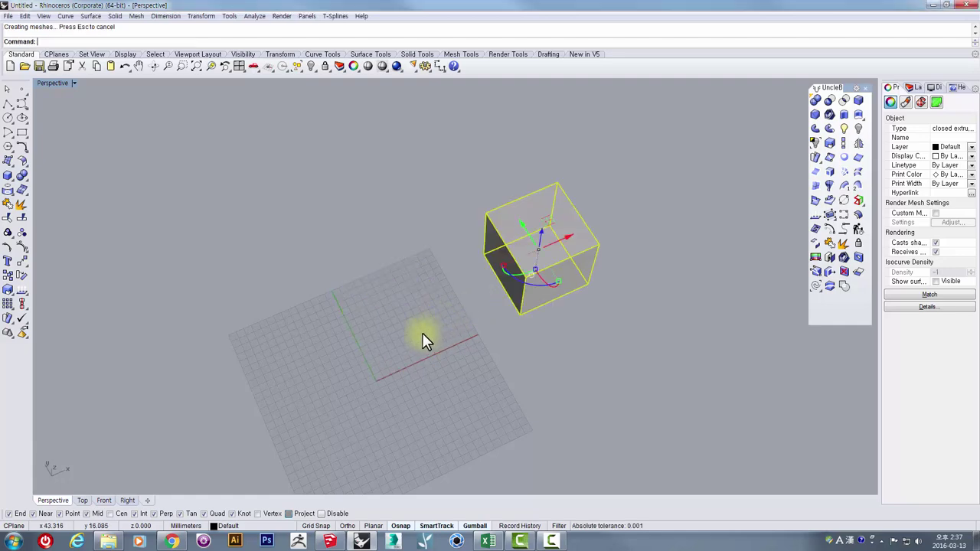
key(ctrl+z)
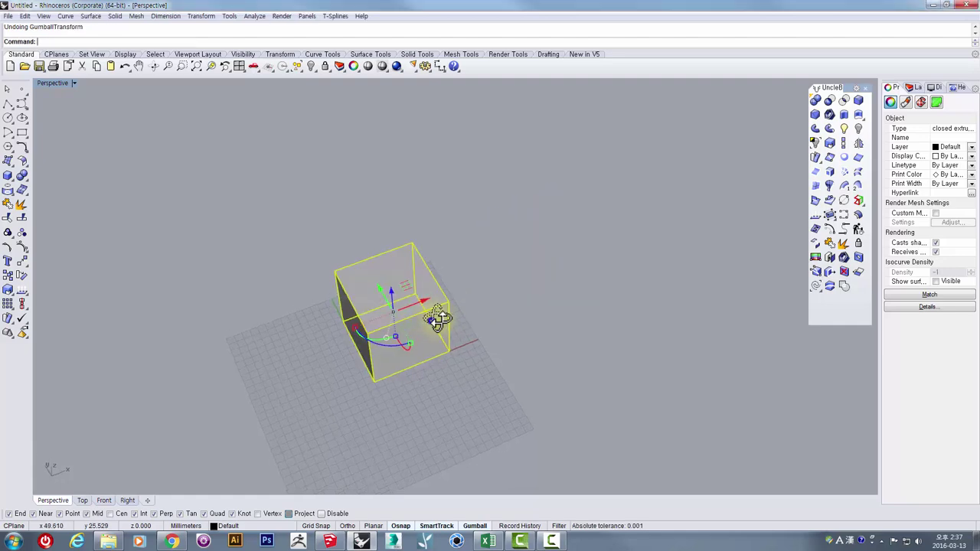
Step: Copy the box and paste the duplicate in place
right_drag(437, 318, 440, 317)
key(ctrl+c)
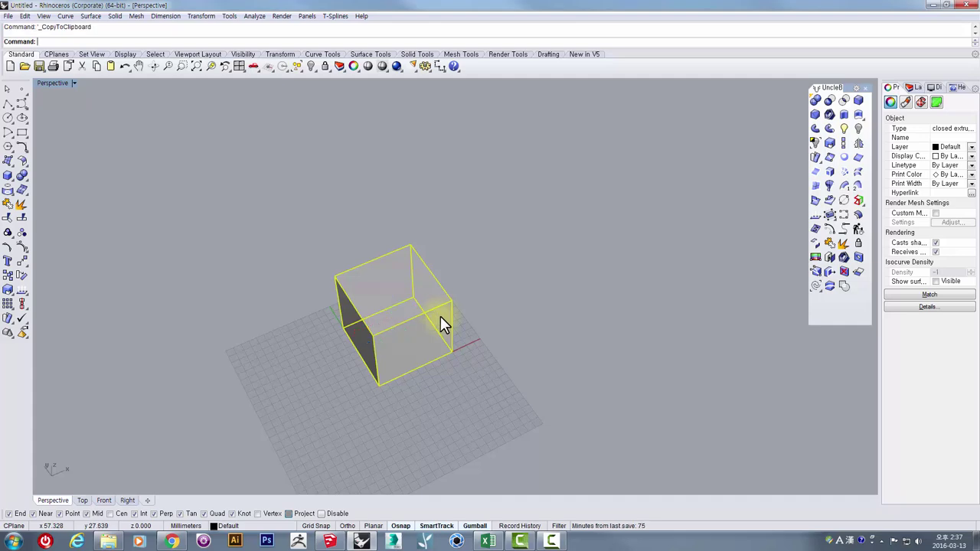
key(ctrl+v)
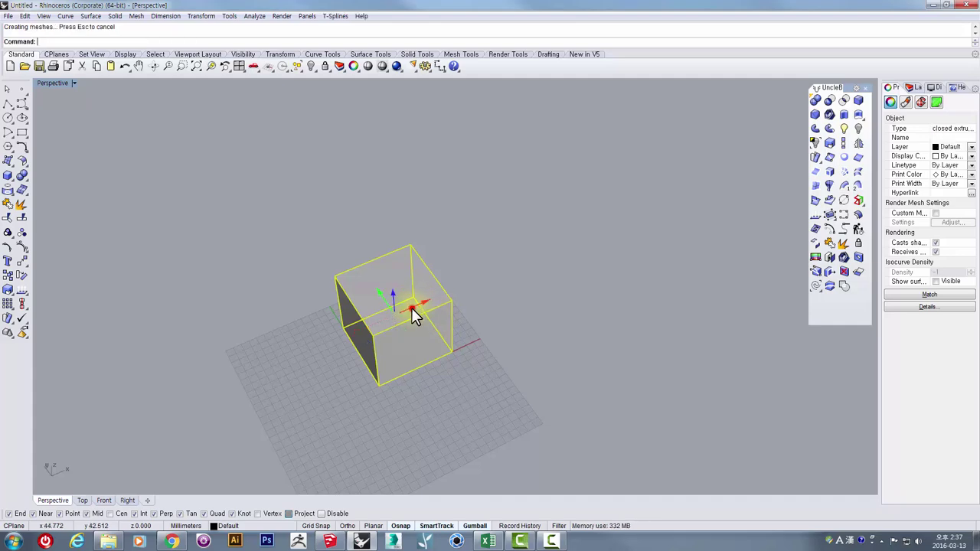
click(504, 297)
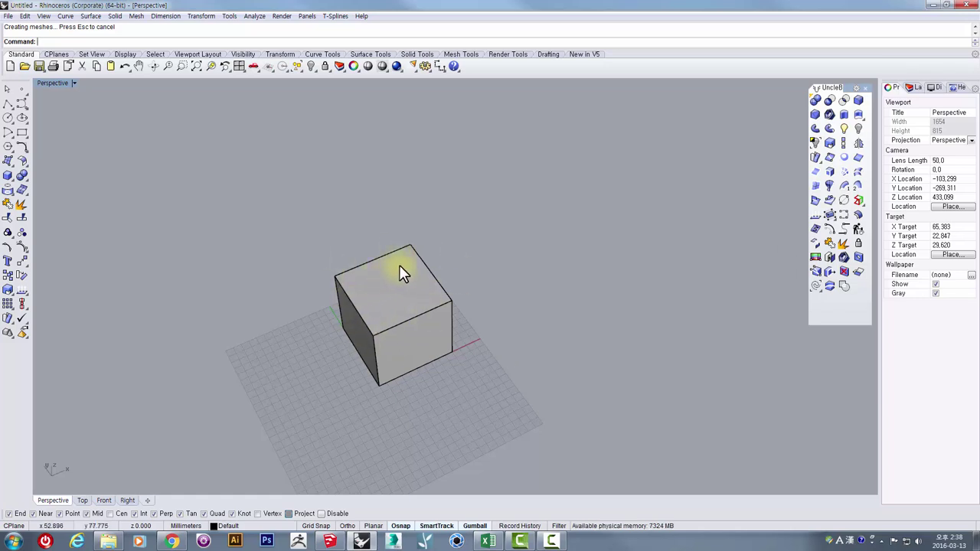
Step: Move one of the two overlapping boxes 100 mm along the X axis with the gumball
click(403, 257)
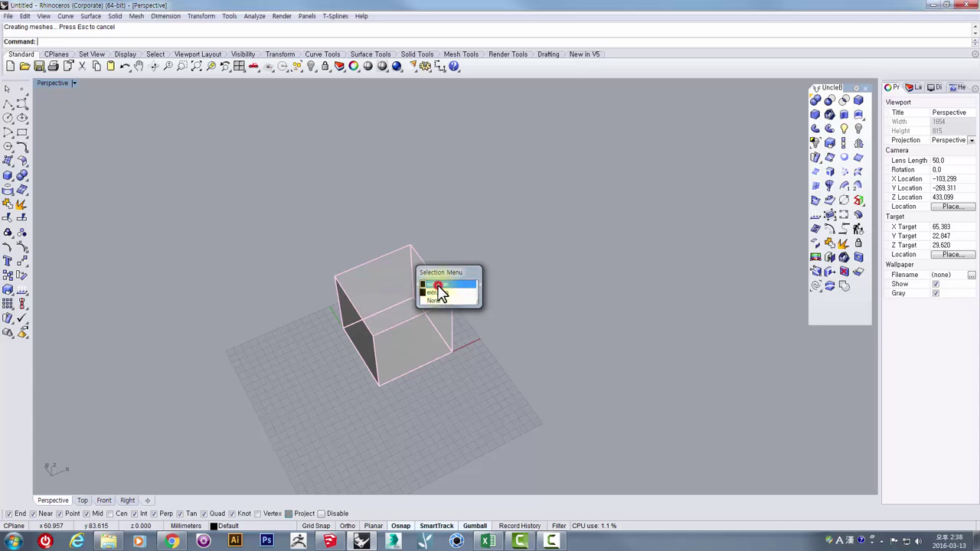
click(441, 292)
click(418, 307)
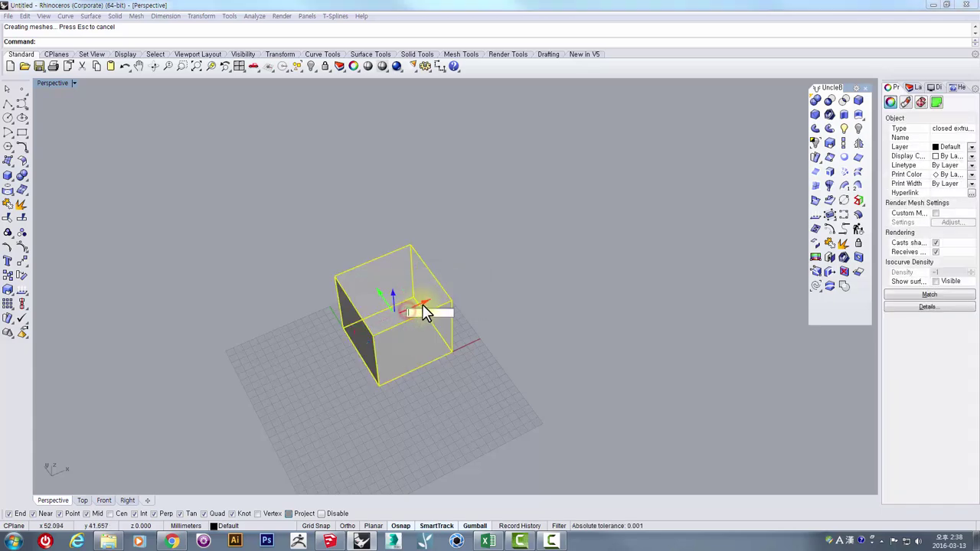
key(alt+Return)
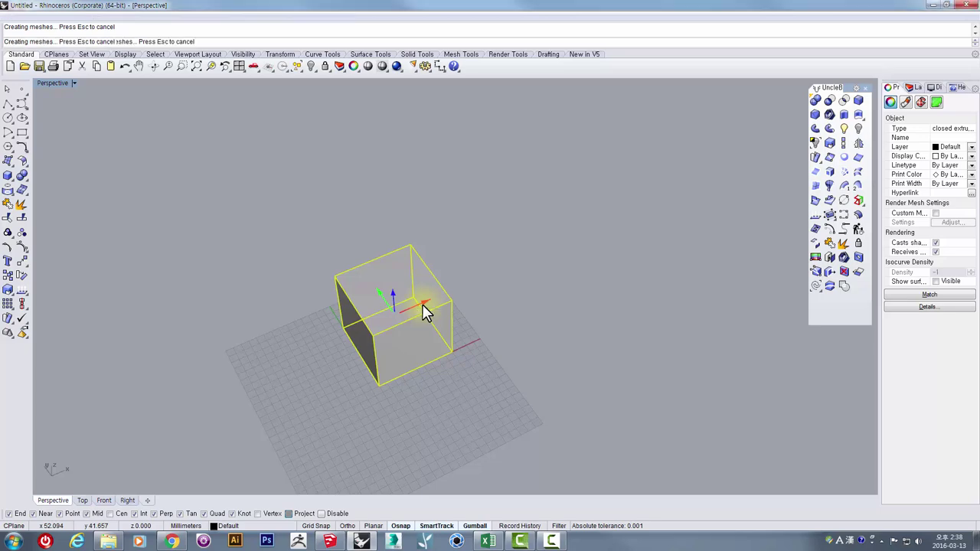
click(553, 363)
right_drag(535, 342, 534, 376)
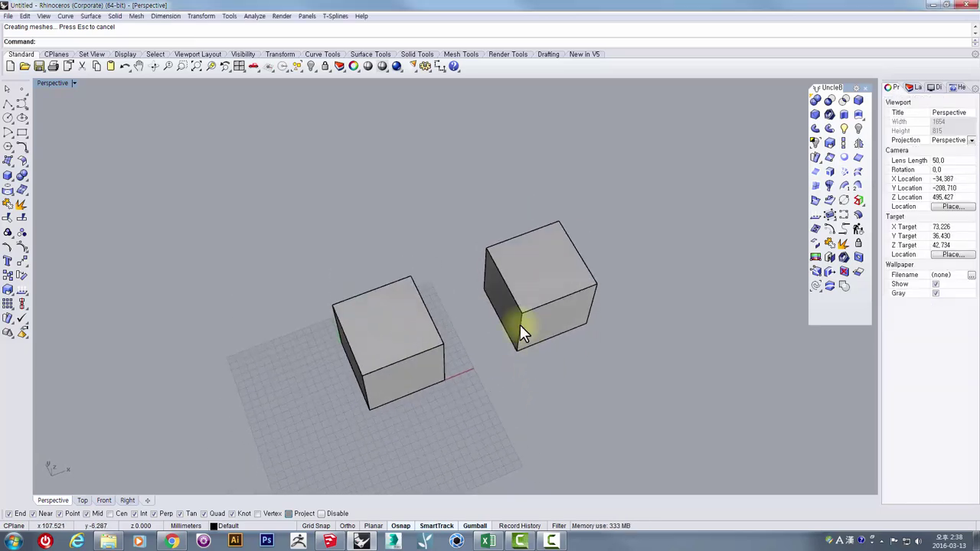
Step: Try relocating the duplicate box freehand in the X-Y plane, and undo both displacements
scroll(514, 314, down, 4)
click(515, 288)
right_drag(514, 289, 526, 316)
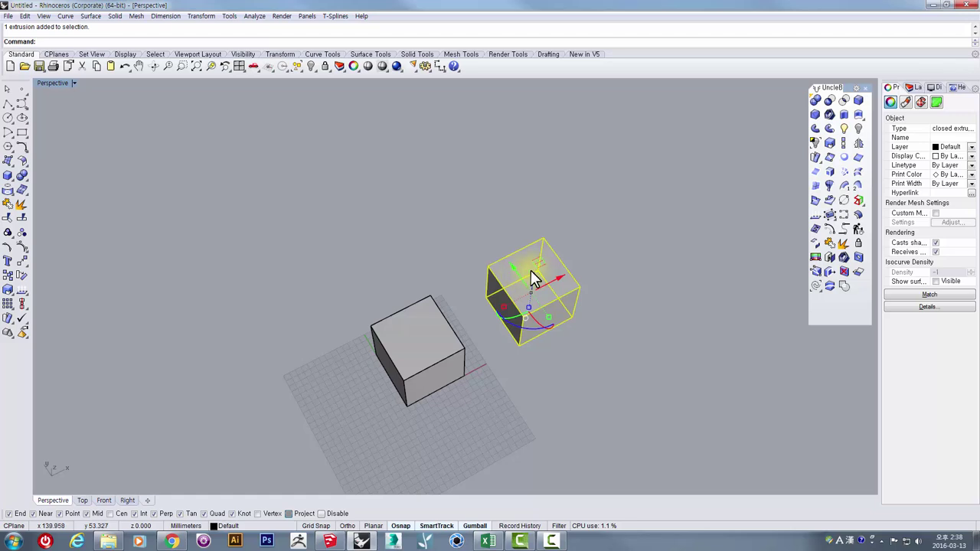
scroll(539, 260, up, 2)
drag(534, 278, 567, 200)
right_drag(564, 279, 517, 200)
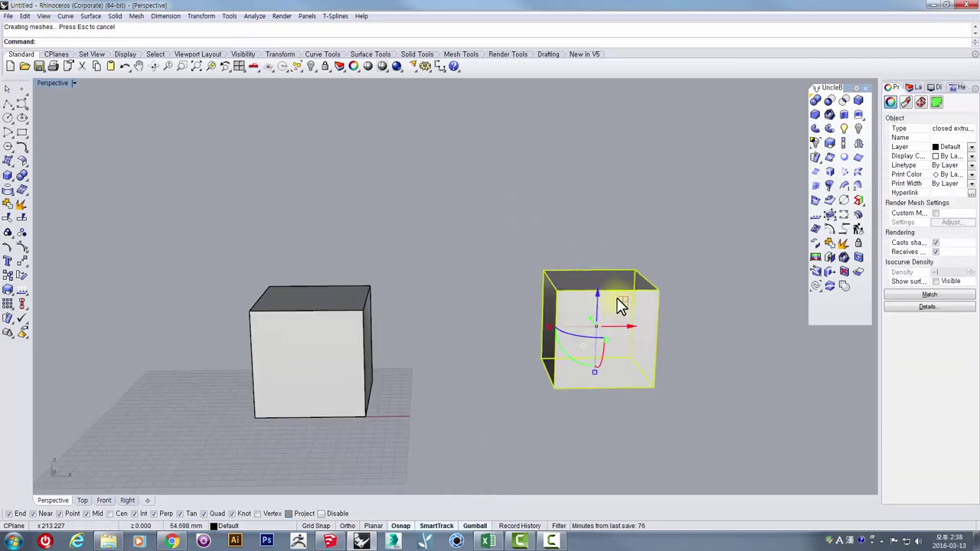
right_drag(617, 299, 614, 360)
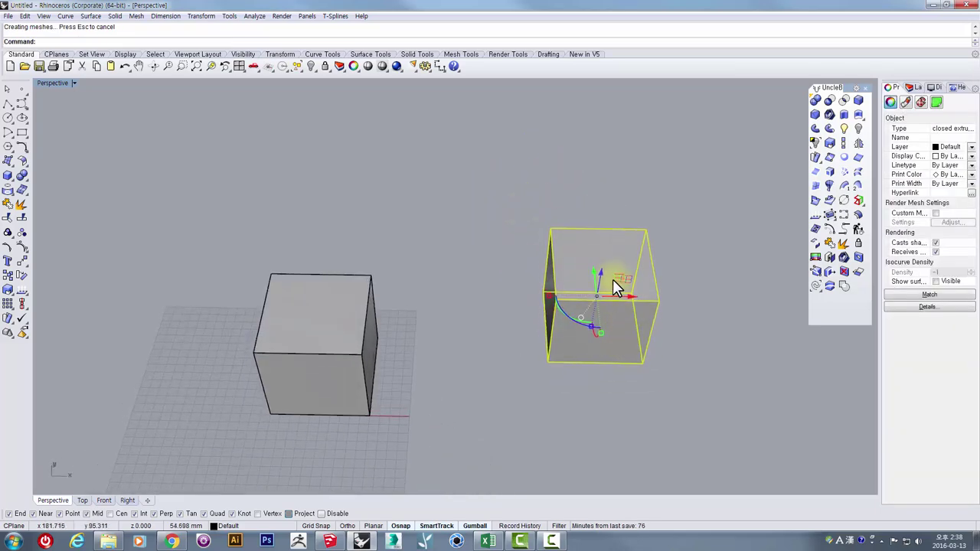
drag(606, 258, 582, 206)
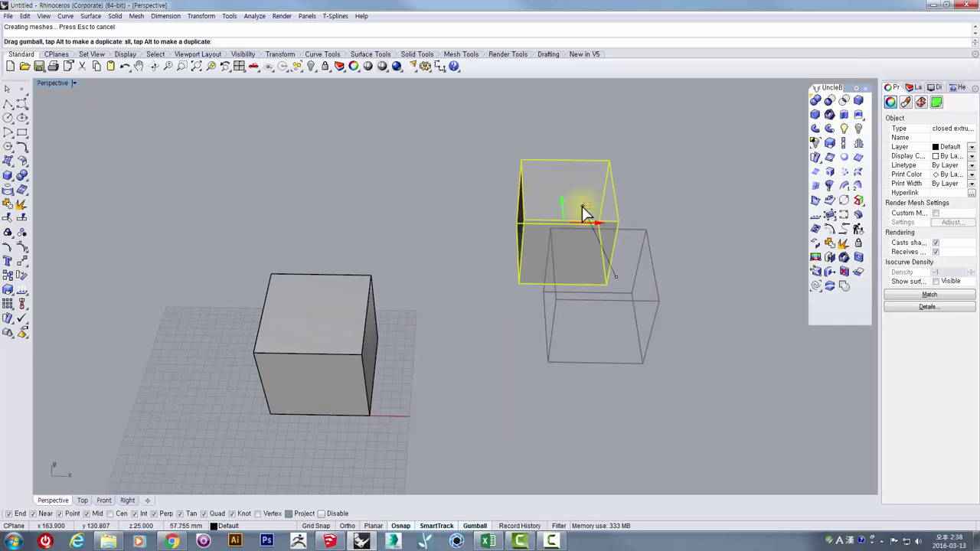
key(ctrl+z)
key(ctrl+z)
Step: Try shifting the duplicate box freehand along the Y axis with the gumball, and undo the displacement
right_drag(525, 376, 666, 353)
click(668, 353)
right_drag(554, 348, 578, 411)
click(540, 313)
click(590, 438)
click(526, 326)
right_drag(643, 379, 463, 345)
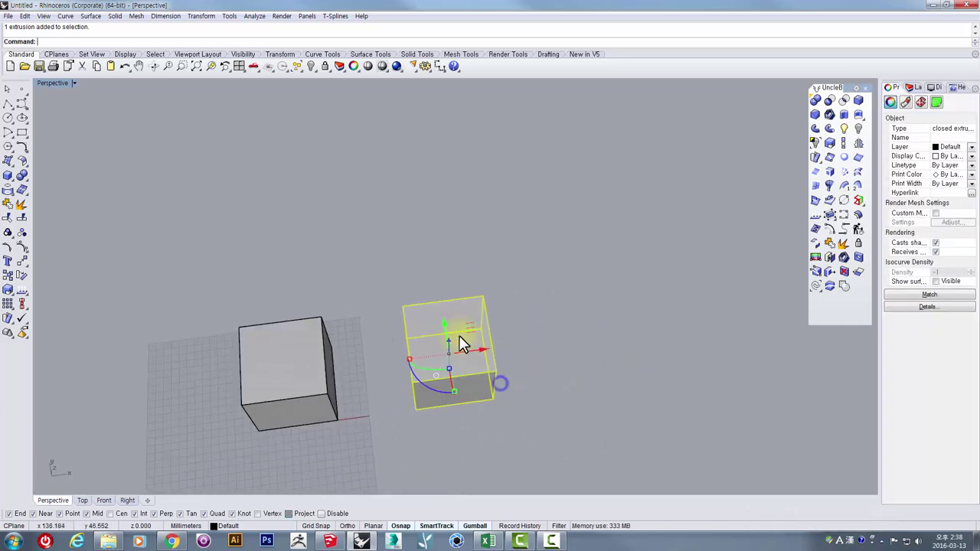
drag(444, 336, 437, 278)
key(ctrl+z)
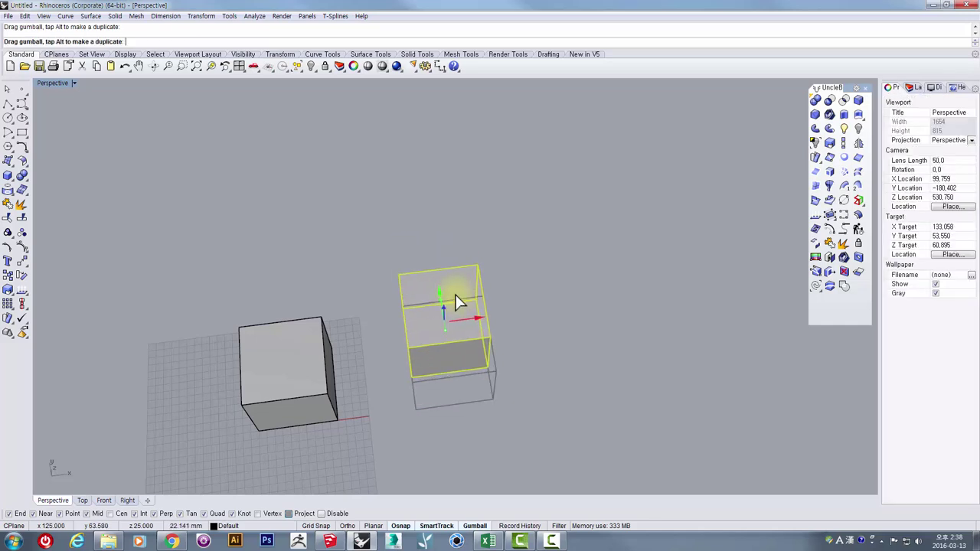
right_drag(459, 363, 581, 360)
drag(647, 286, 610, 367)
click(592, 391)
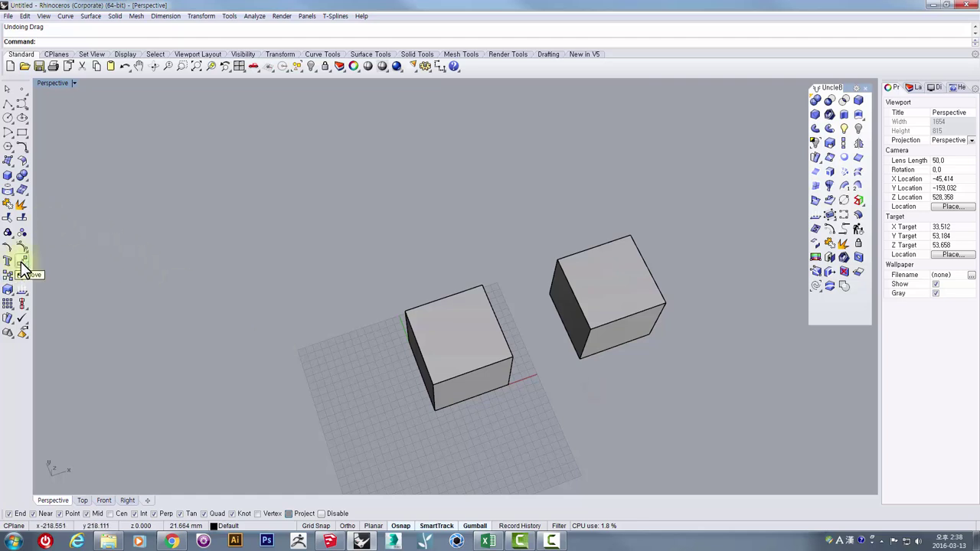
Step: Try the Move command on both boxes, using a base point on the box at the origin
key(ctrl+a)
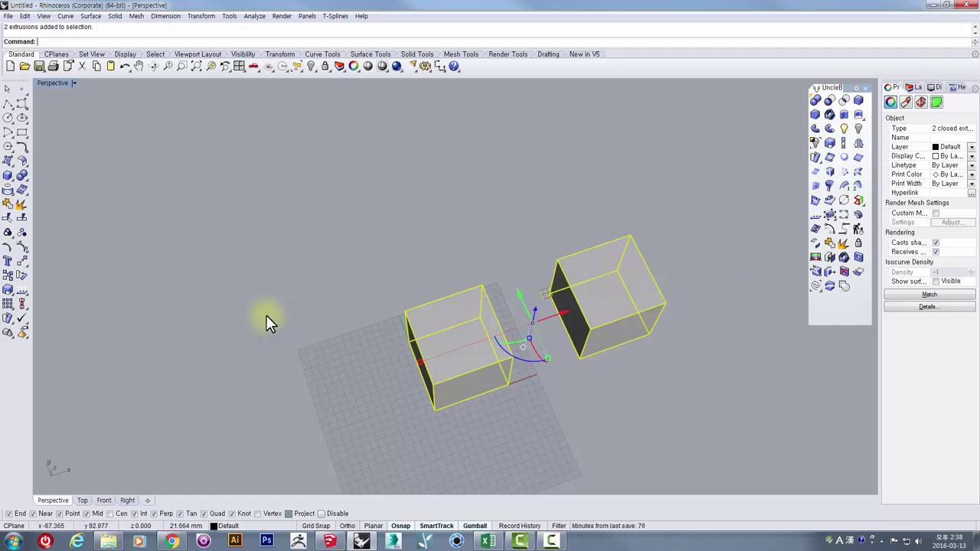
click(22, 261)
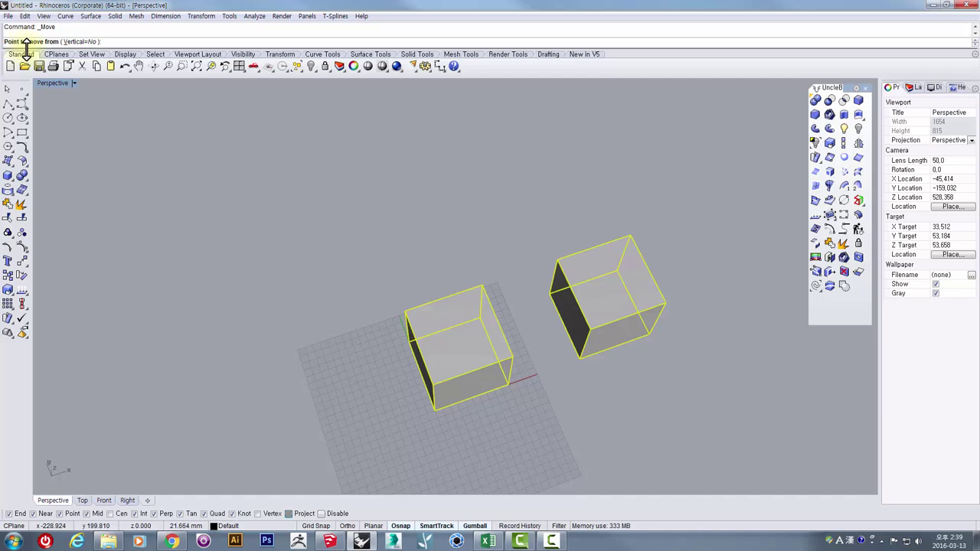
right_drag(409, 317, 470, 326)
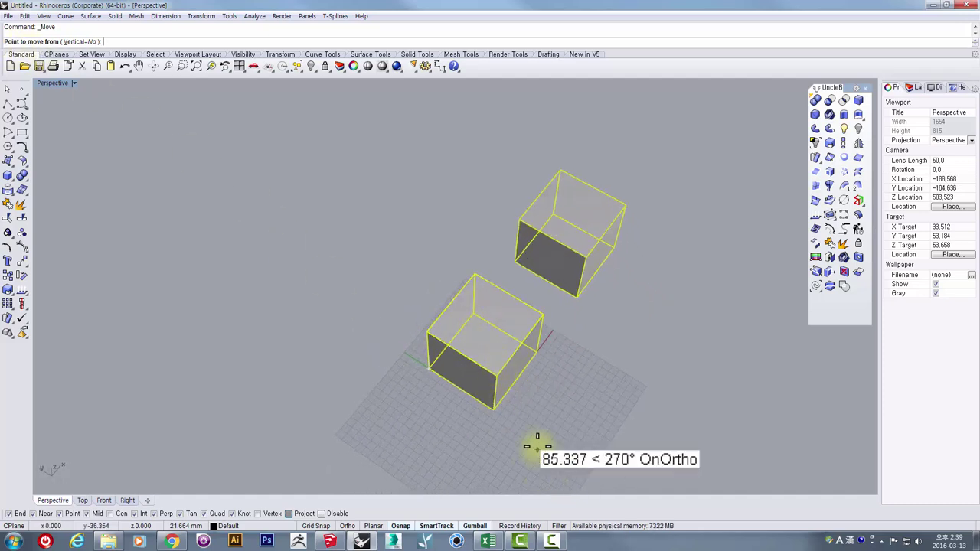
key(ctrl+shift+e)
right_drag(437, 388, 437, 371)
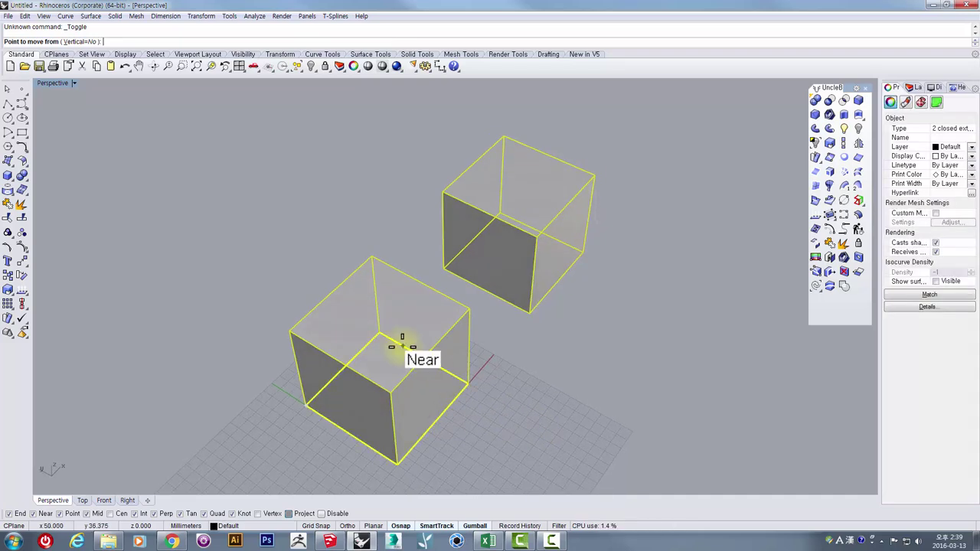
scroll(366, 394, down, 2)
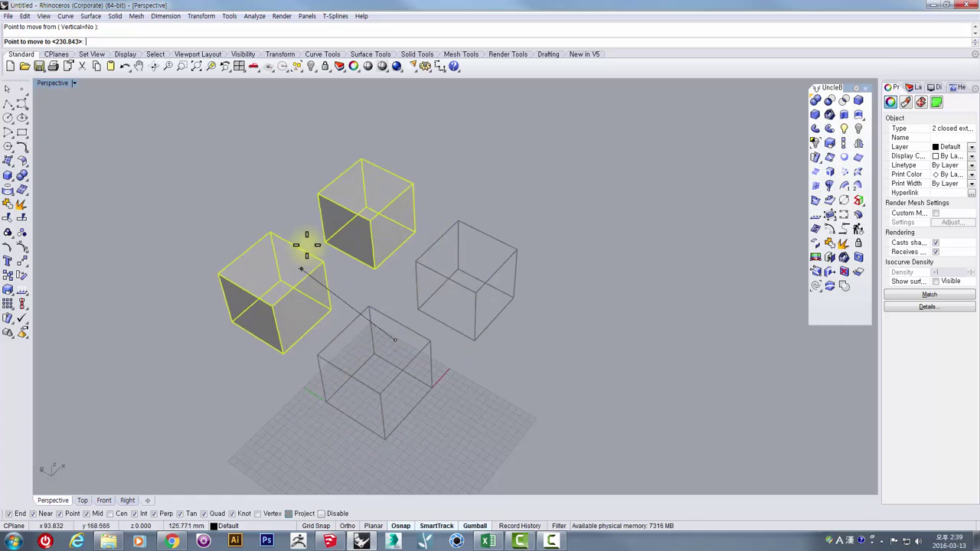
key(Escape)
Step: Try the Move command on both boxes again, using a base point in empty space away from them
right_drag(480, 367, 479, 357)
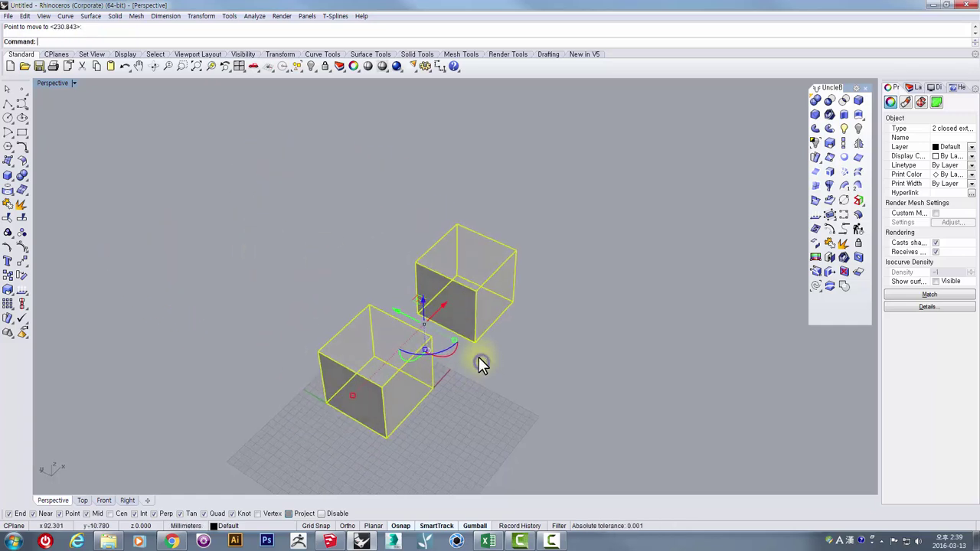
click(23, 268)
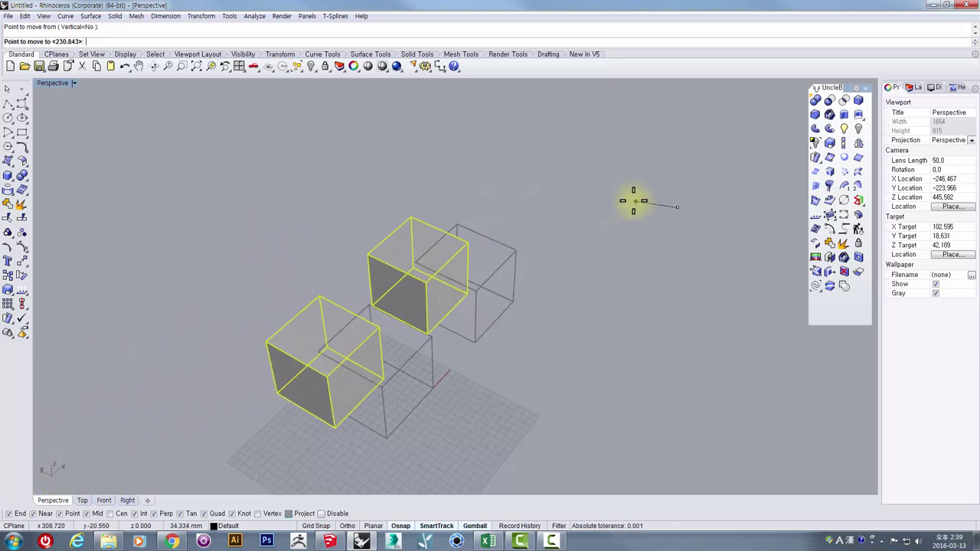
click(645, 203)
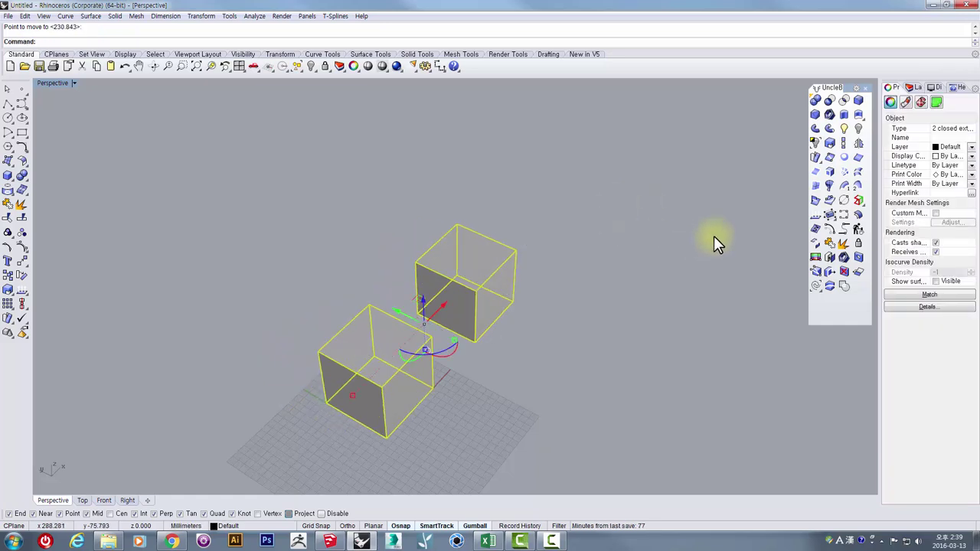
right_drag(570, 224, 571, 222)
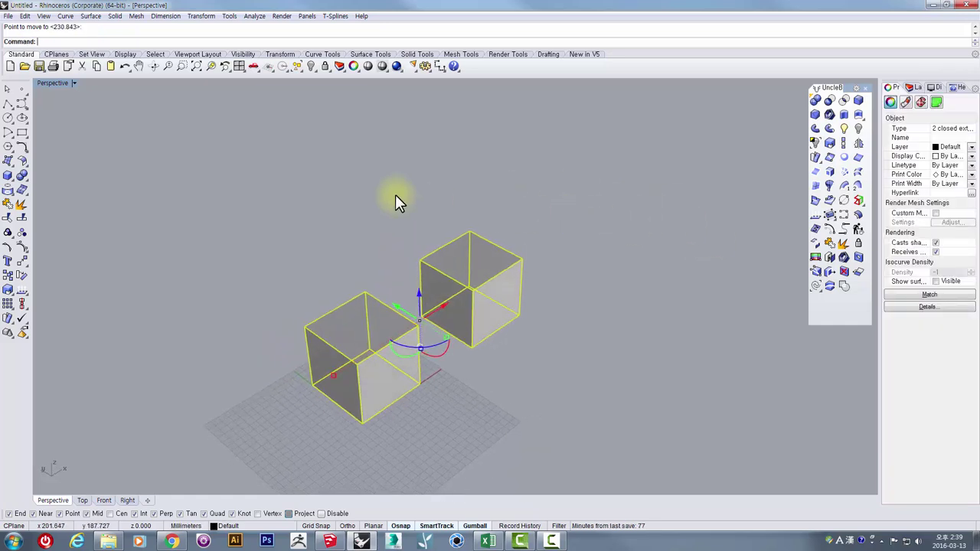
shift+right_drag(437, 218, 520, 237)
right_drag(498, 312, 432, 293)
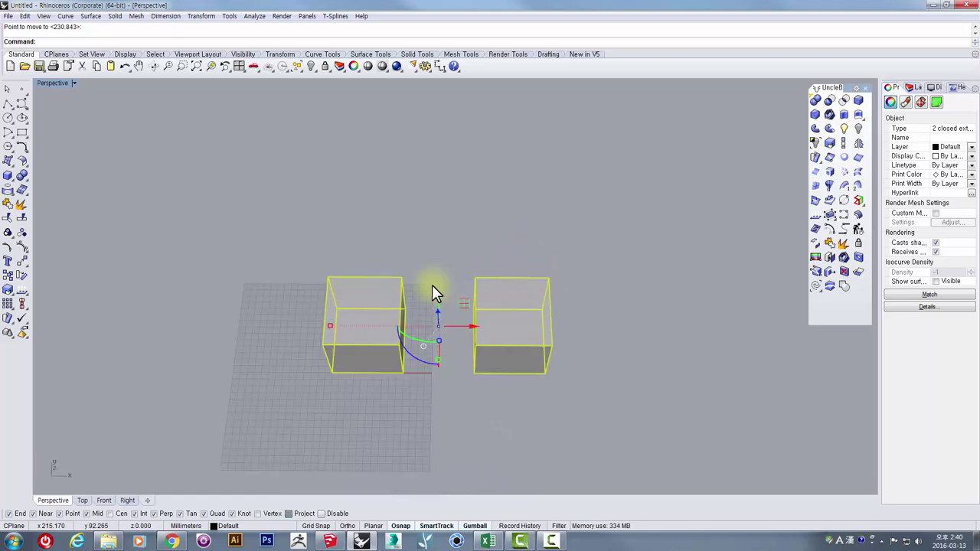
click(21, 261)
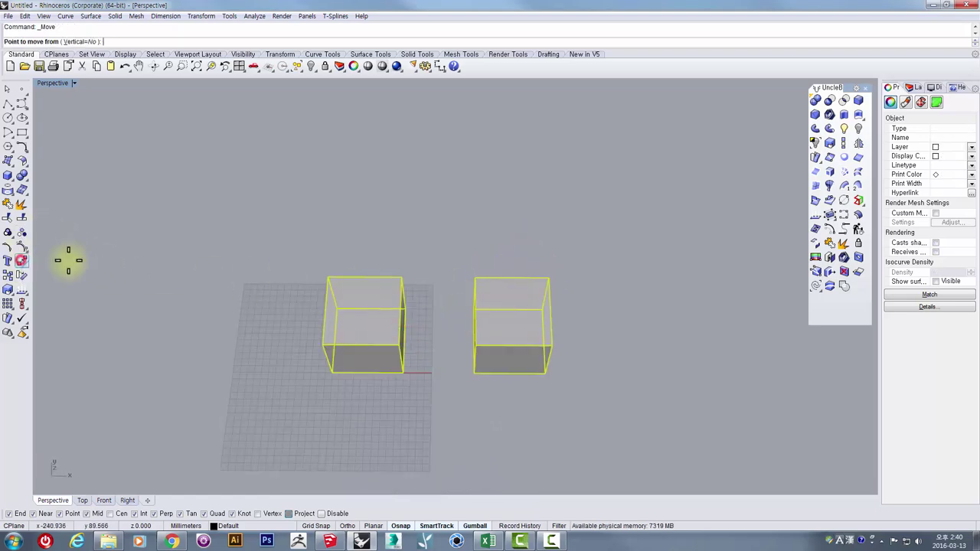
click(660, 386)
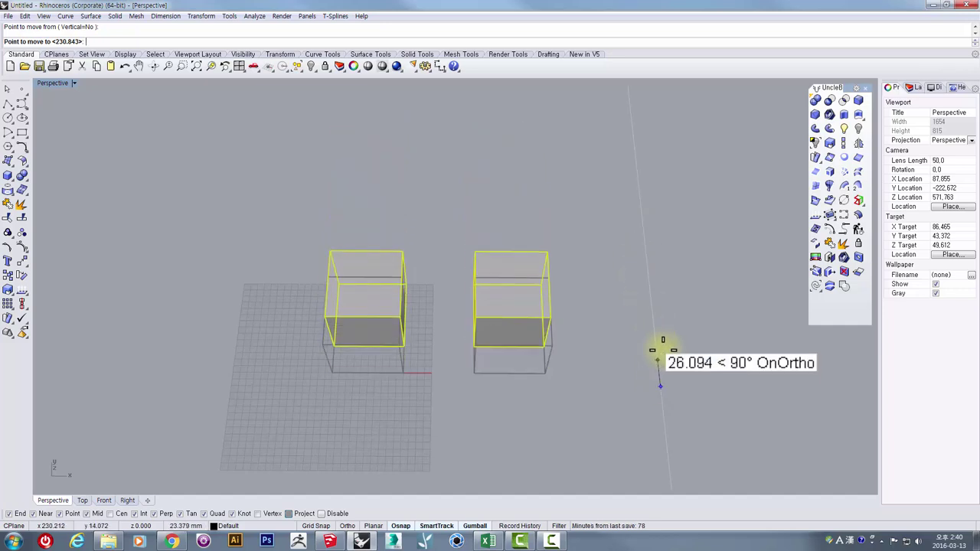
key(Escape)
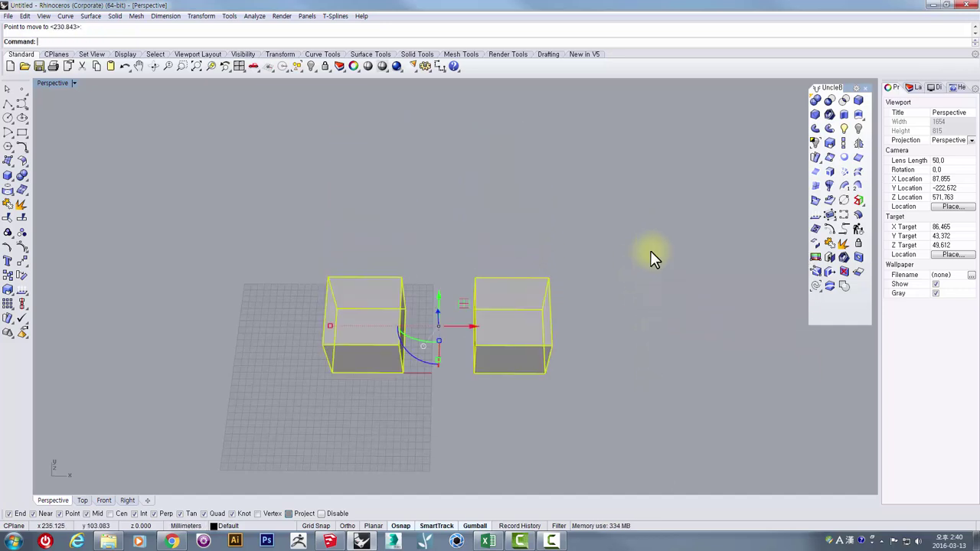
Step: Move both boxes 200 mm in the Y direction with the Move command, using a base point in empty space
right_drag(533, 319, 472, 374)
scroll(492, 354, down, 6)
right_drag(490, 354, 482, 410)
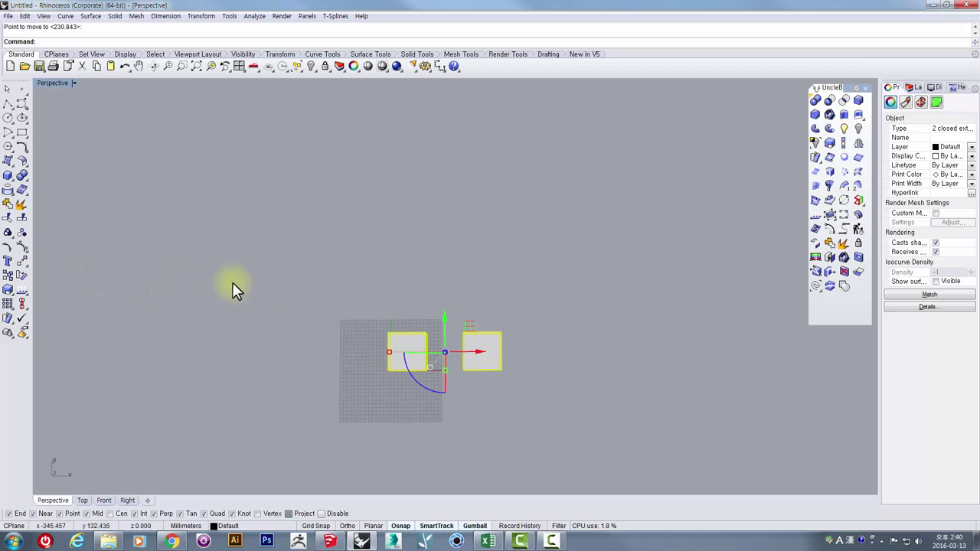
click(23, 261)
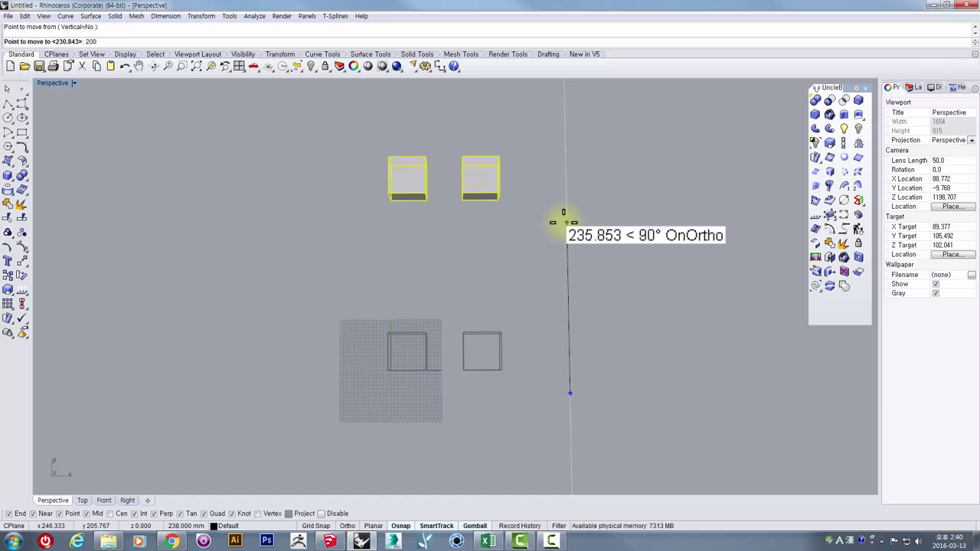
key(Return)
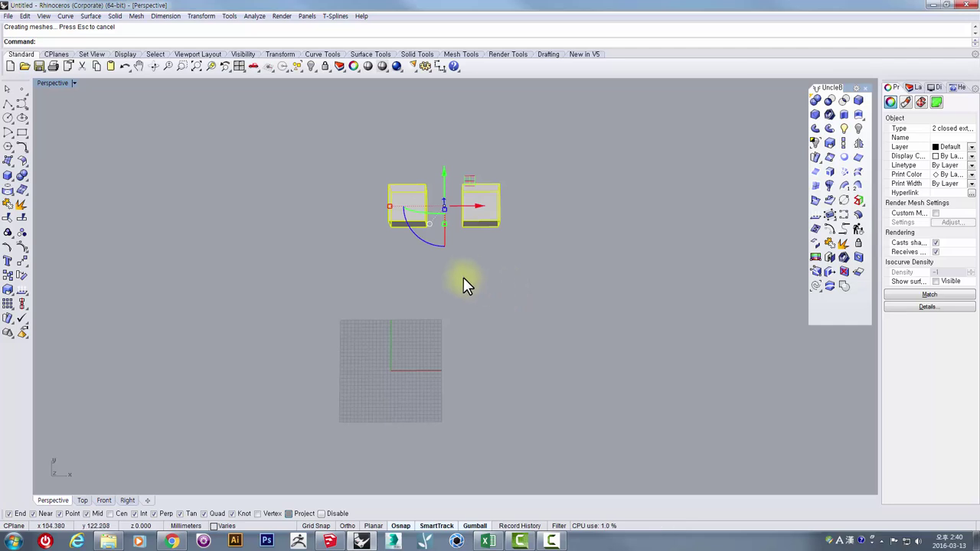
Step: Turn off projected snapping and use Move to place the duplicate box's nearest bottom corner on the other box's top corner
right_drag(463, 280, 527, 357)
click(566, 344)
click(520, 280)
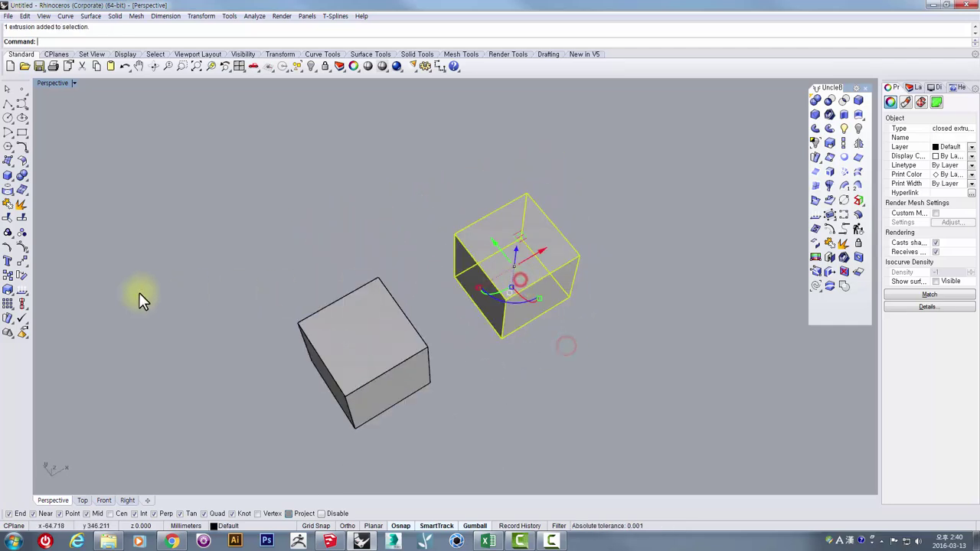
click(23, 260)
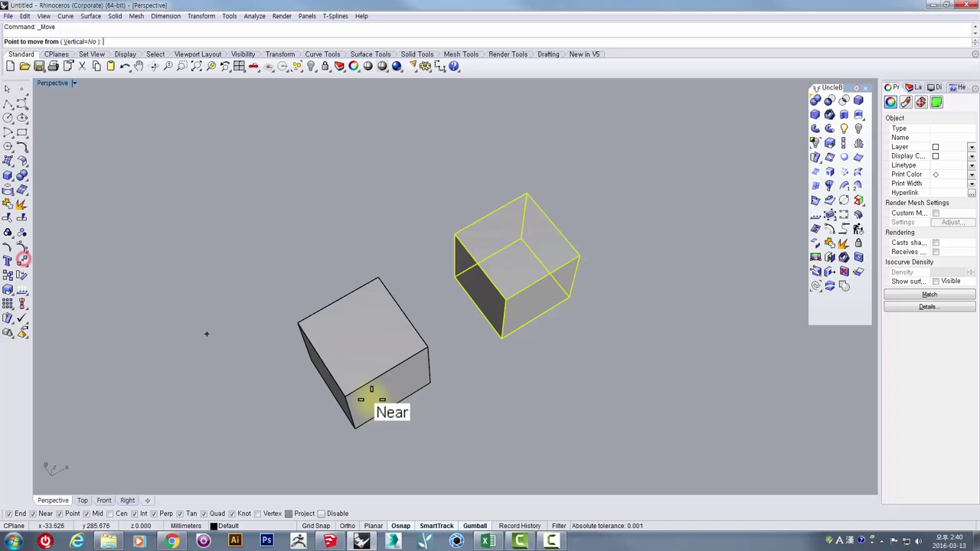
click(505, 330)
scroll(502, 334, up, 8)
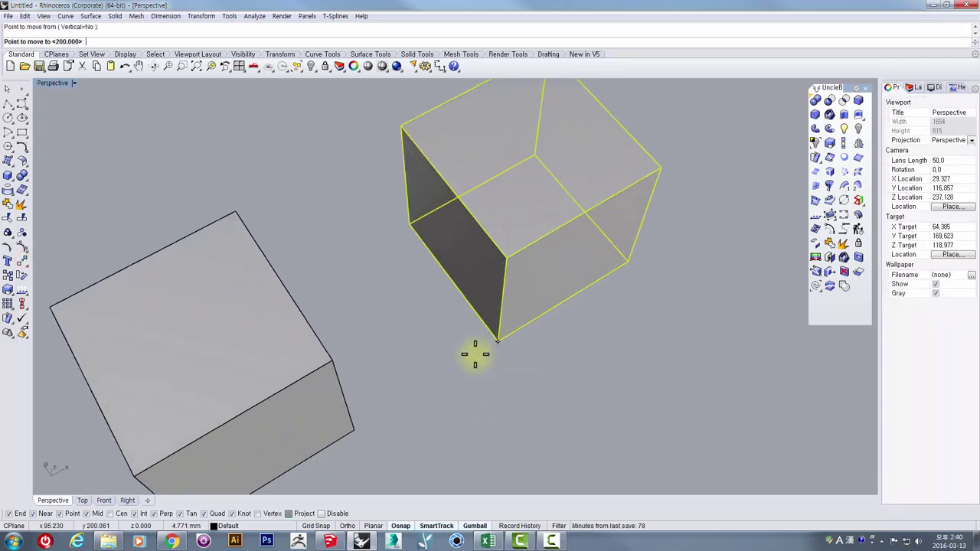
right_drag(465, 314, 514, 258)
scroll(439, 371, down, 4)
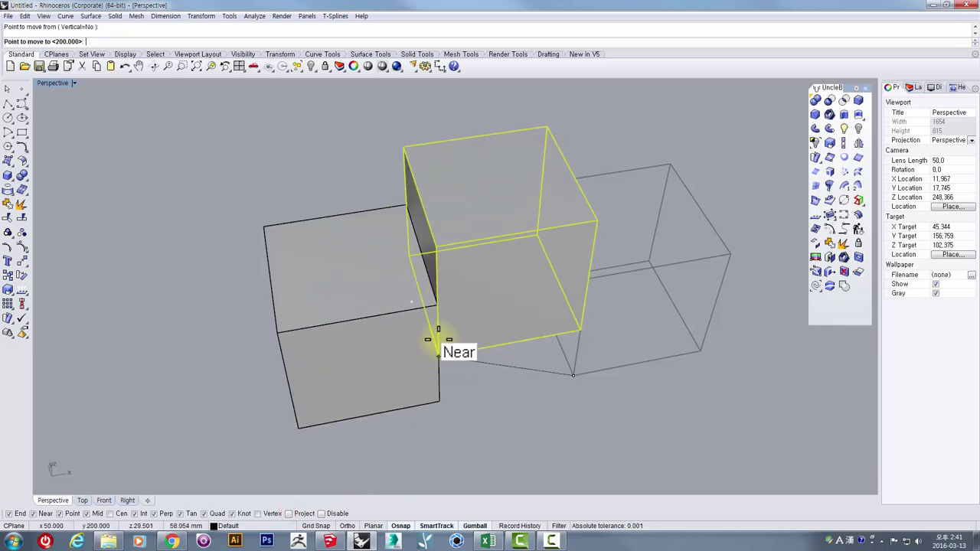
click(429, 369)
Step: Move the lower box from its outer upper corner to the far upper corner of the raised box
right_drag(478, 313, 499, 295)
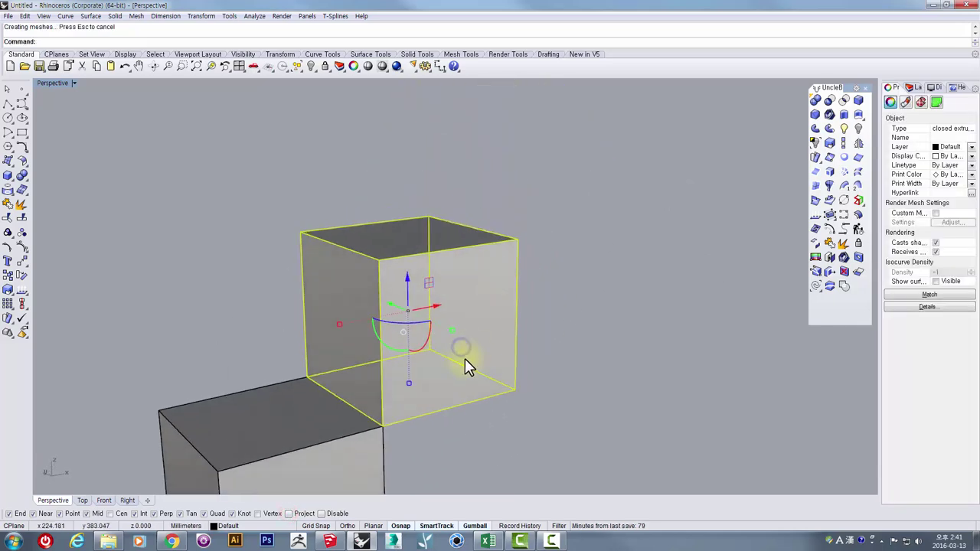
shift+right_drag(457, 411, 559, 264)
click(548, 373)
click(428, 389)
right_drag(403, 382, 339, 360)
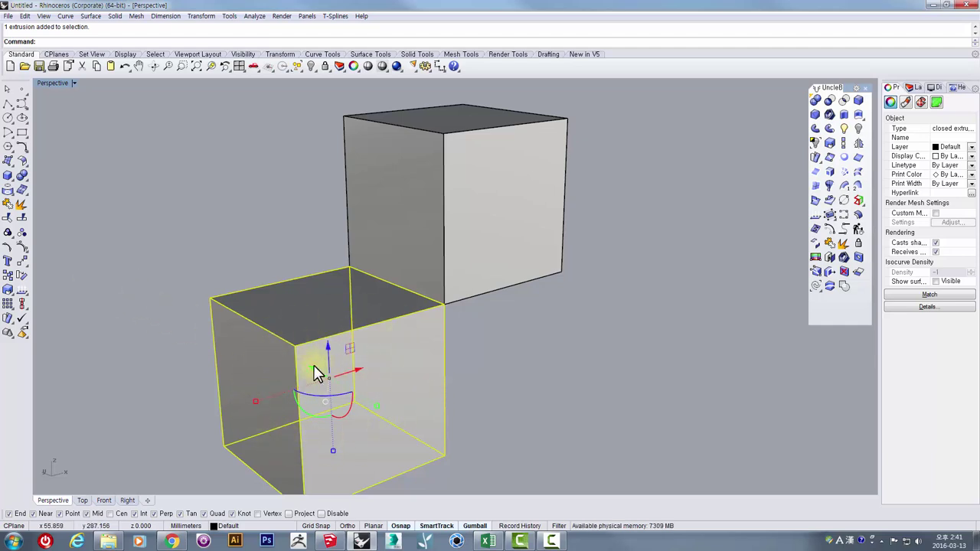
text(M)
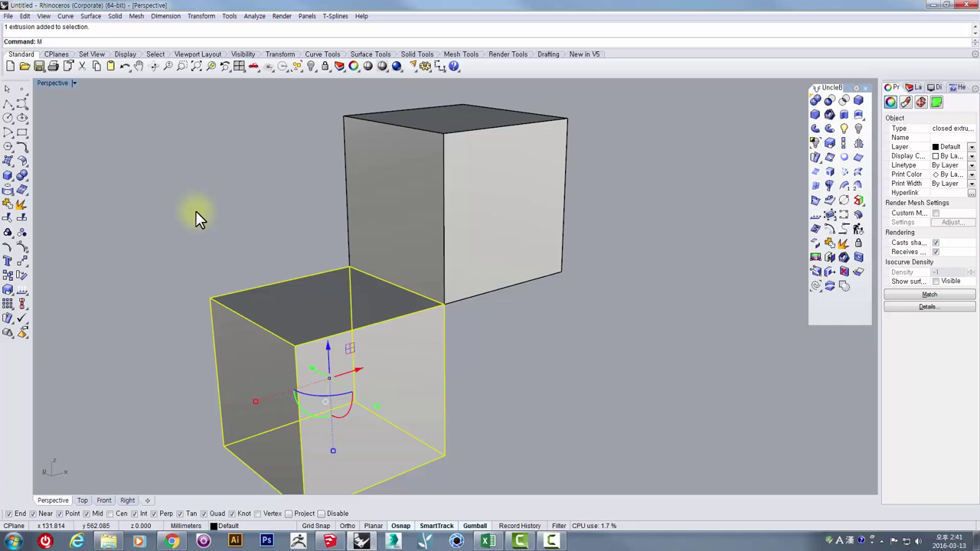
text(ove)
key(Return)
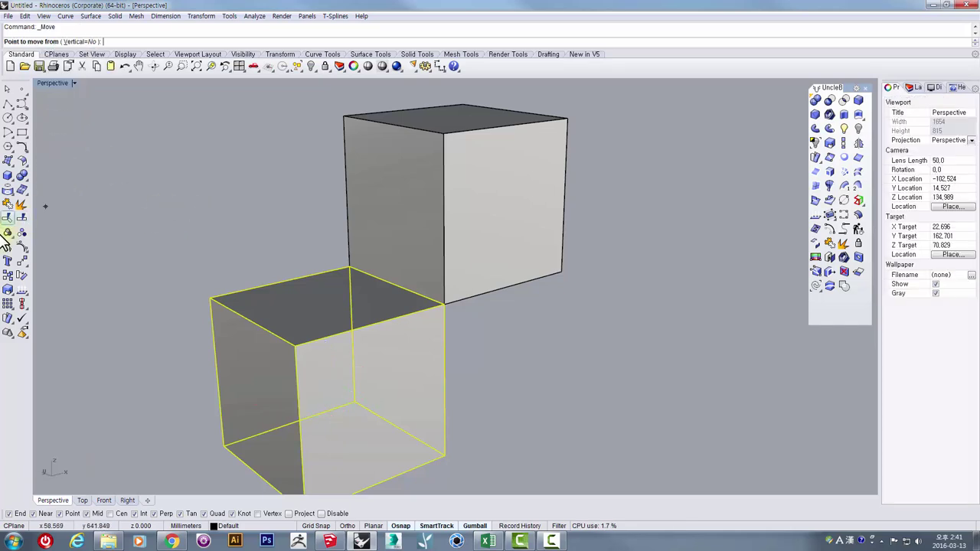
click(209, 297)
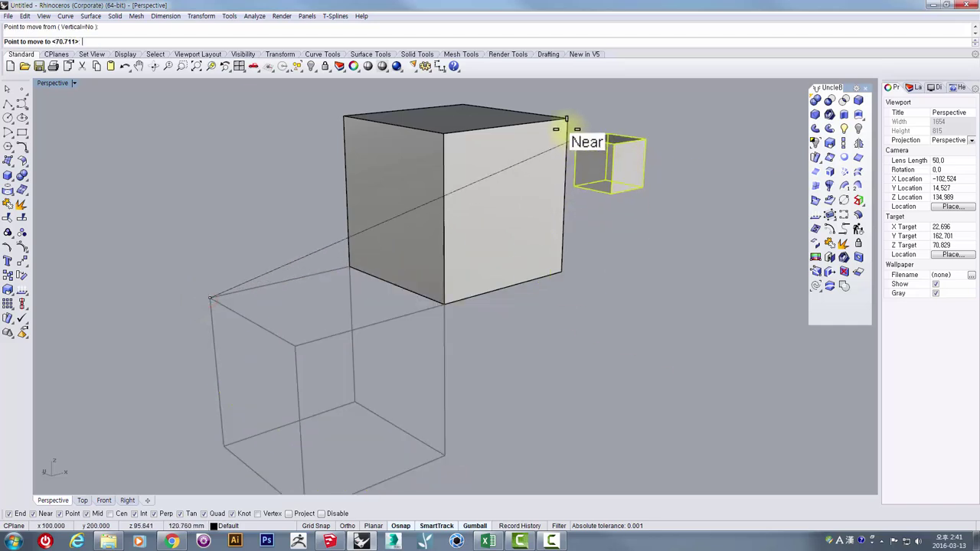
click(564, 121)
Step: Move the selected box from its outer top edge's midpoint to the midpoint of the other box's opposite top edge
right_drag(578, 229, 570, 256)
scroll(599, 213, down, 5)
shift+right_drag(606, 216, 578, 331)
scroll(591, 269, up, 4)
key(space)
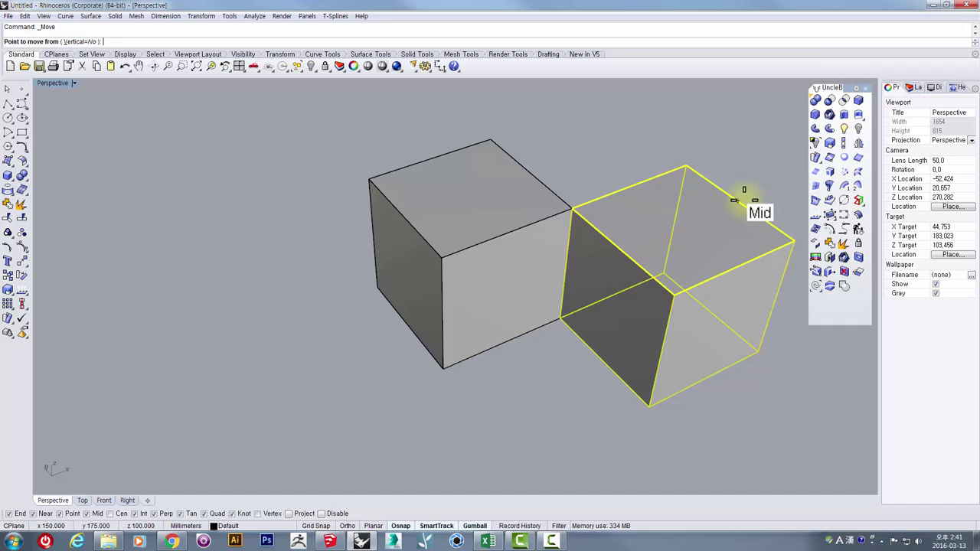
click(743, 190)
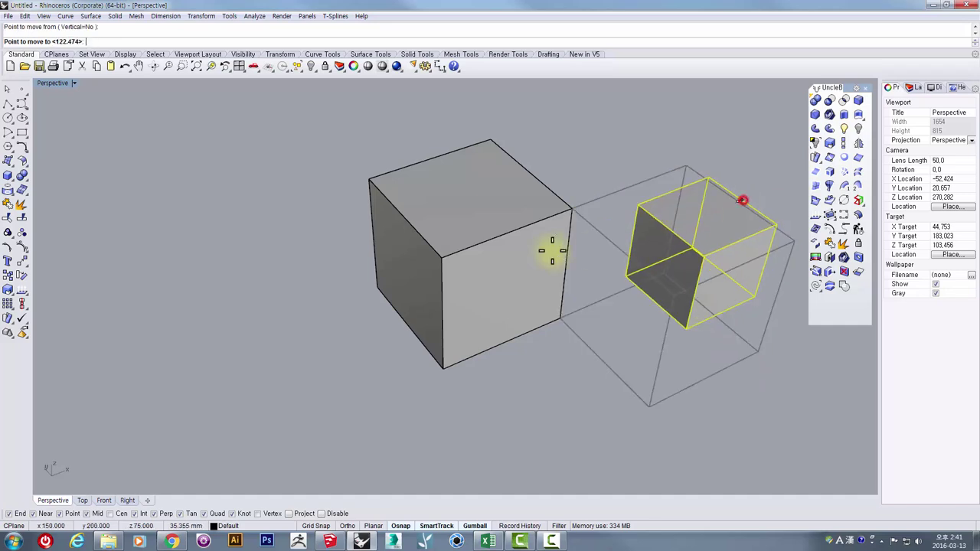
click(409, 218)
right_drag(408, 219, 432, 310)
click(497, 287)
Step: Select the box on the negative X side and maximize the Top viewport around the boxes' shared edge
shift+right_drag(531, 322, 500, 274)
right_drag(499, 304, 539, 412)
scroll(493, 296, up, 2)
scroll(494, 303, up, 4)
scroll(496, 311, down, 8)
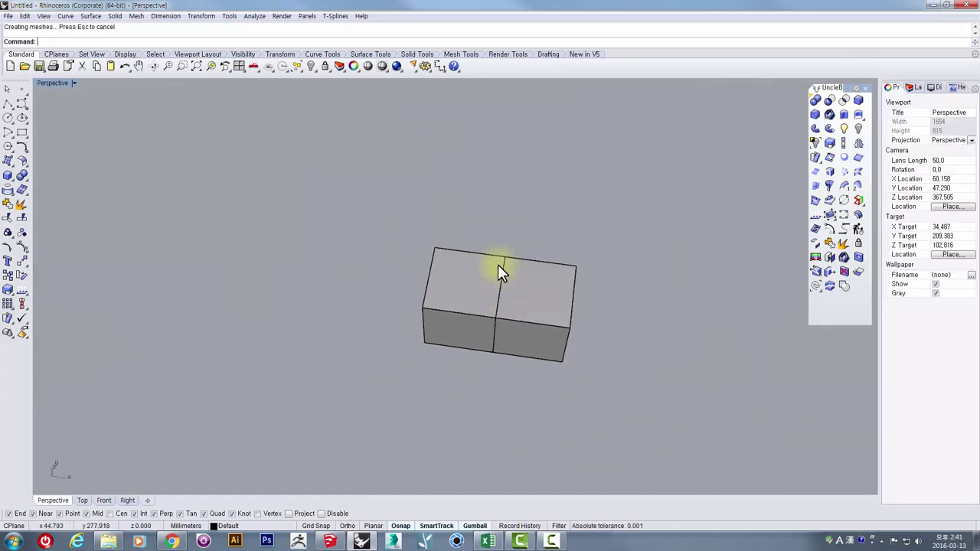
click(472, 281)
double_click(45, 84)
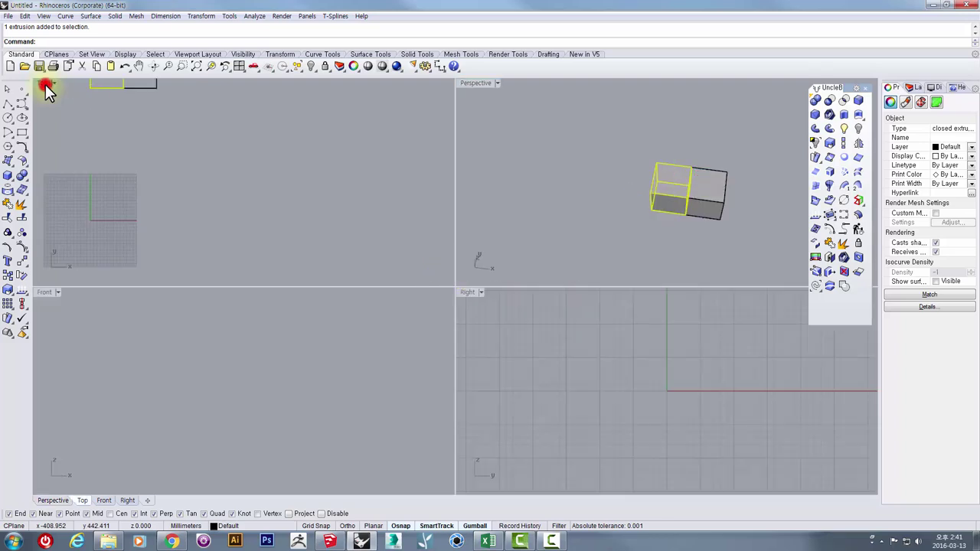
double_click(46, 84)
right_drag(220, 179, 197, 230)
scroll(197, 197, up, 10)
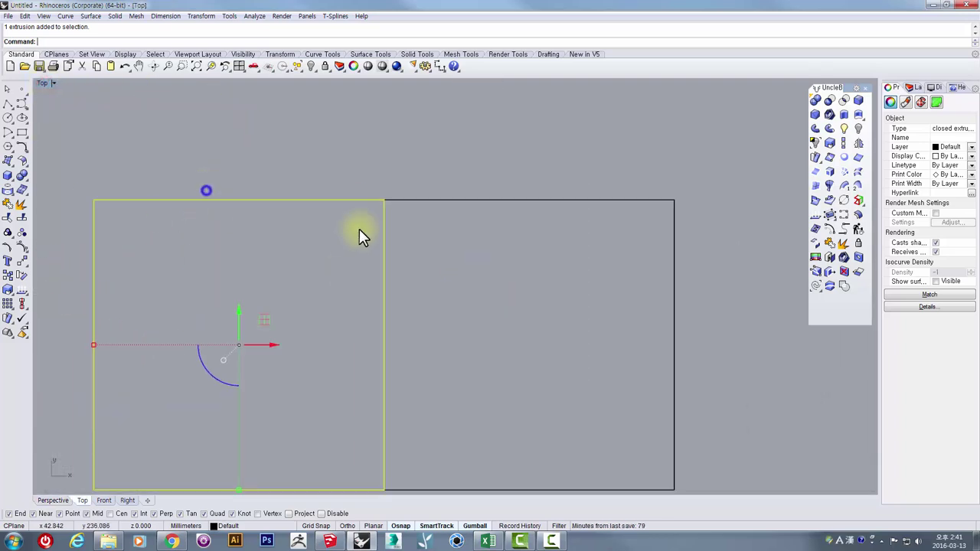
scroll(402, 229, up, 5)
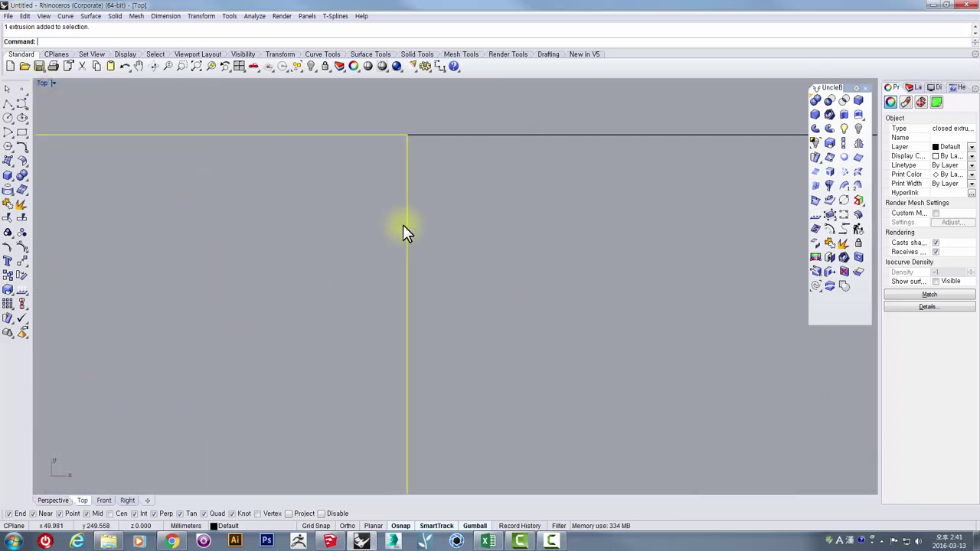
Step: Use Move to shift the selected box slightly freehand, taking a base point on the edge shared with the other box
text(M)
key(Return)
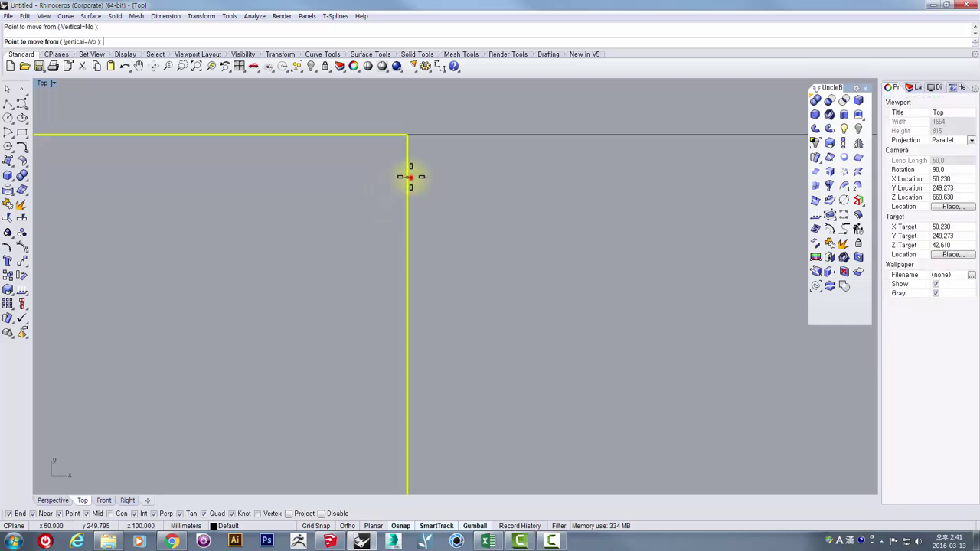
click(404, 180)
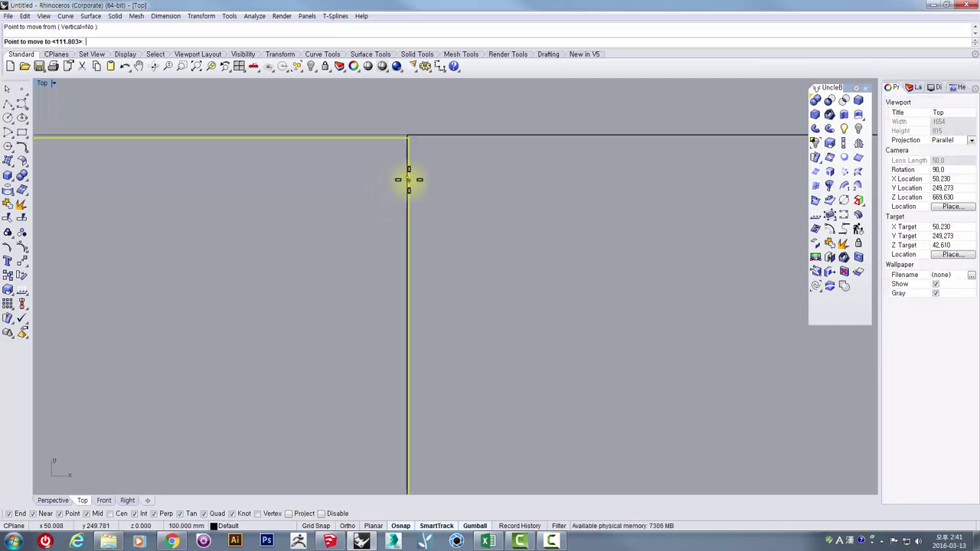
click(408, 179)
drag(388, 131, 405, 126)
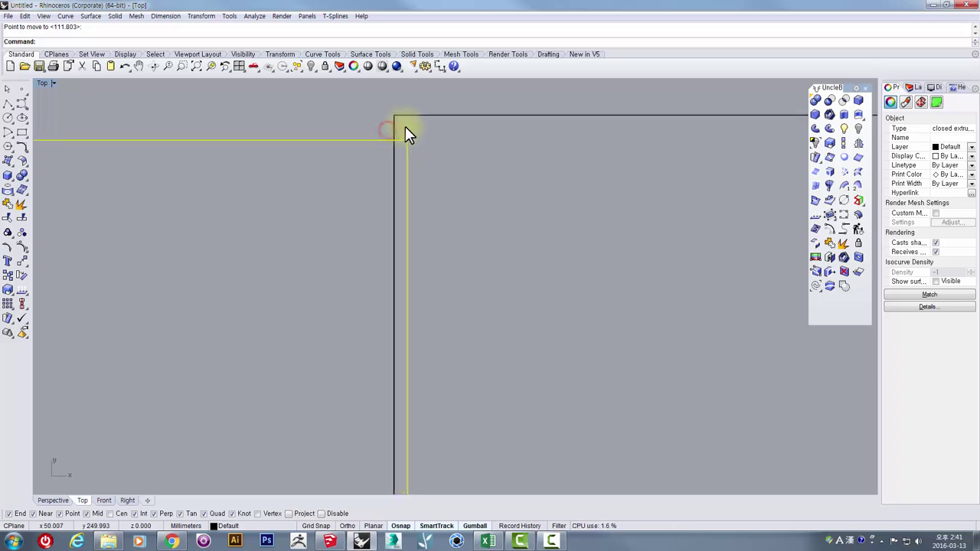
scroll(405, 127, up, 7)
right_drag(406, 147, 402, 237)
scroll(373, 289, down, 20)
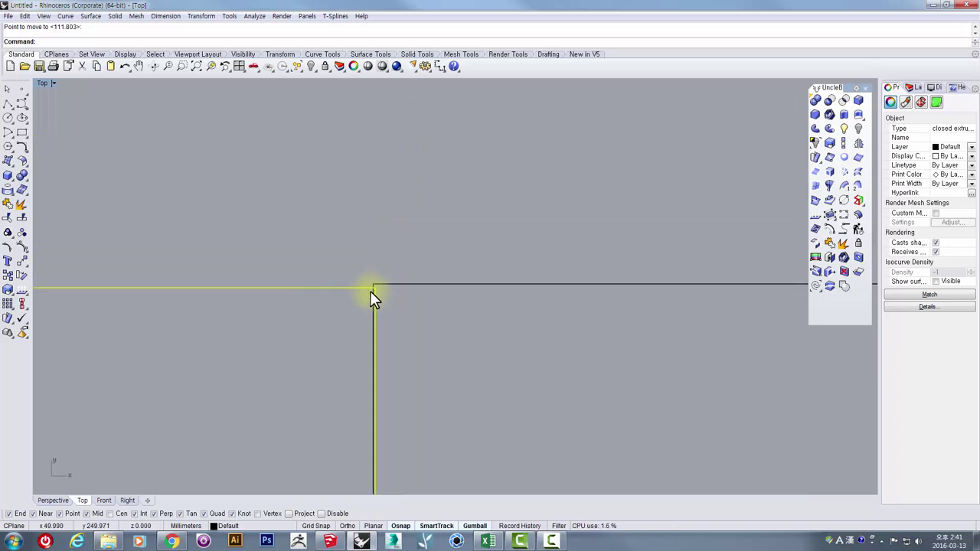
scroll(370, 292, down, 15)
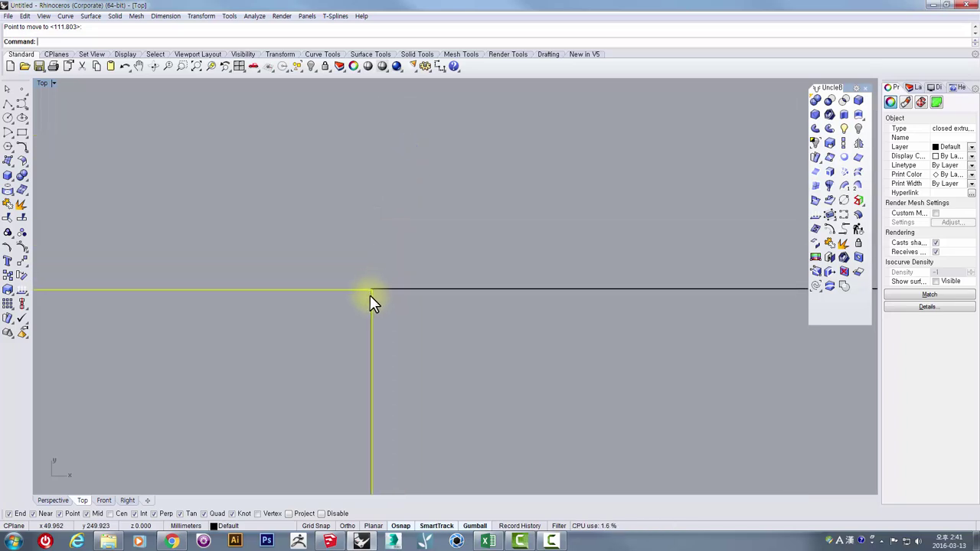
Step: Maximize the Perspective viewport and raise the dropped box about 101 mm along Z with the gumball
double_click(45, 83)
double_click(472, 84)
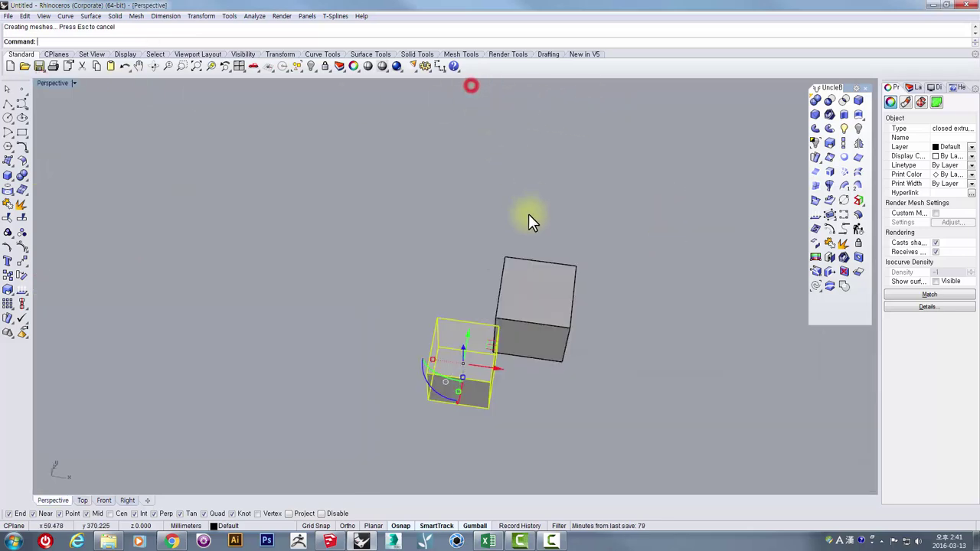
click(528, 215)
right_drag(545, 315, 526, 249)
click(490, 442)
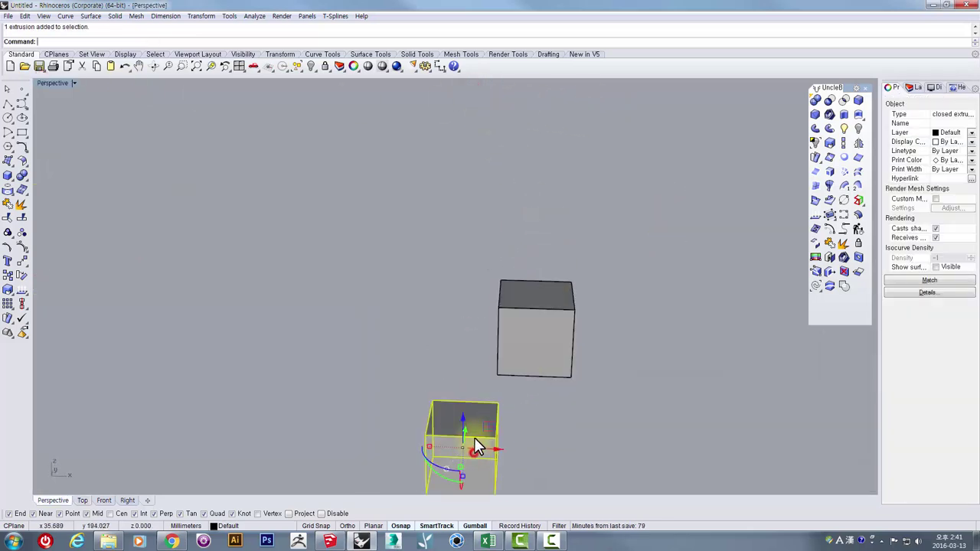
drag(460, 425, 496, 298)
click(574, 261)
scroll(523, 325, up, 10)
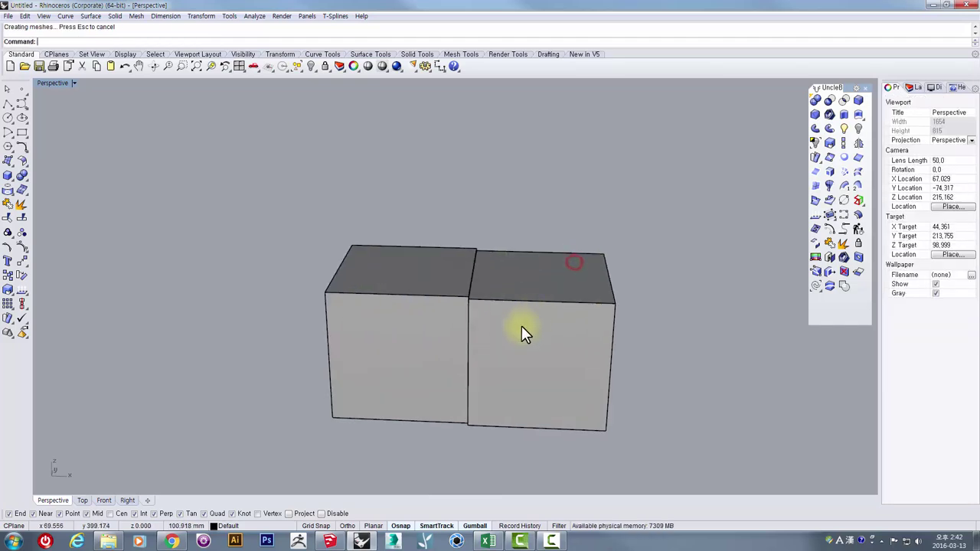
Step: Lower the raised box about 0.9 mm along Z with the gumball, level with the neighbouring box's top
right_drag(477, 318, 482, 247)
scroll(408, 244, up, 3)
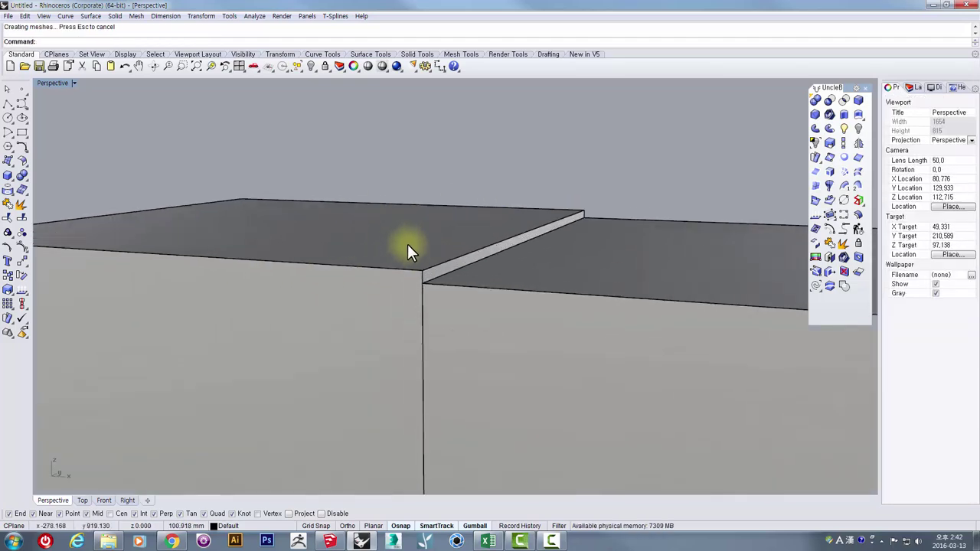
click(417, 255)
scroll(261, 276, down, 1)
right_drag(267, 289, 289, 343)
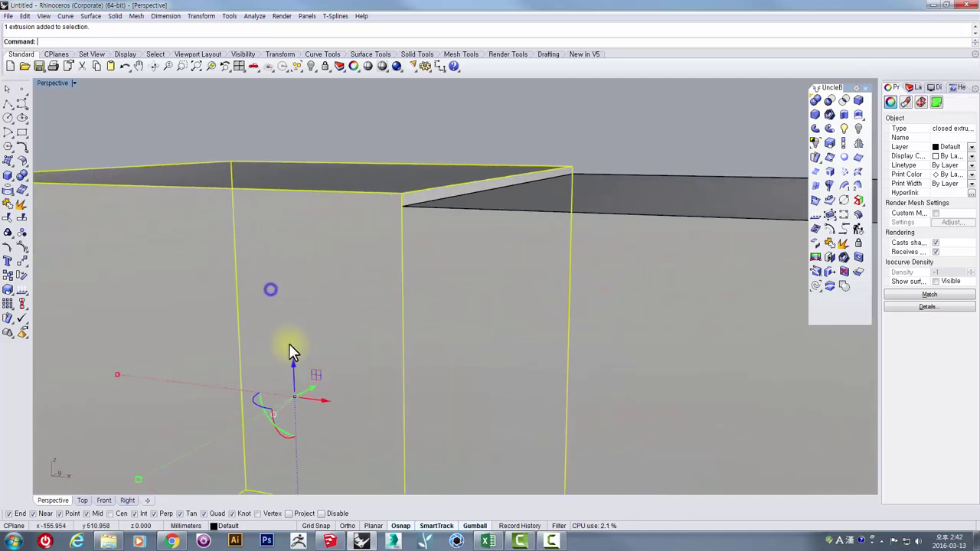
drag(291, 373, 300, 381)
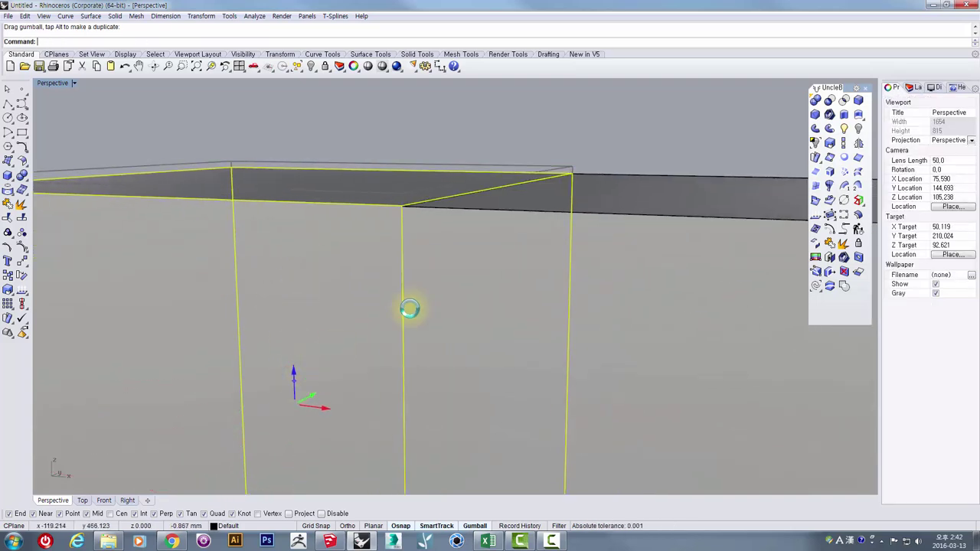
click(598, 135)
Step: Examine the joint between the two boxes from several angles and up close
right_drag(582, 160, 659, 214)
scroll(572, 243, up, 9)
scroll(437, 287, down, 5)
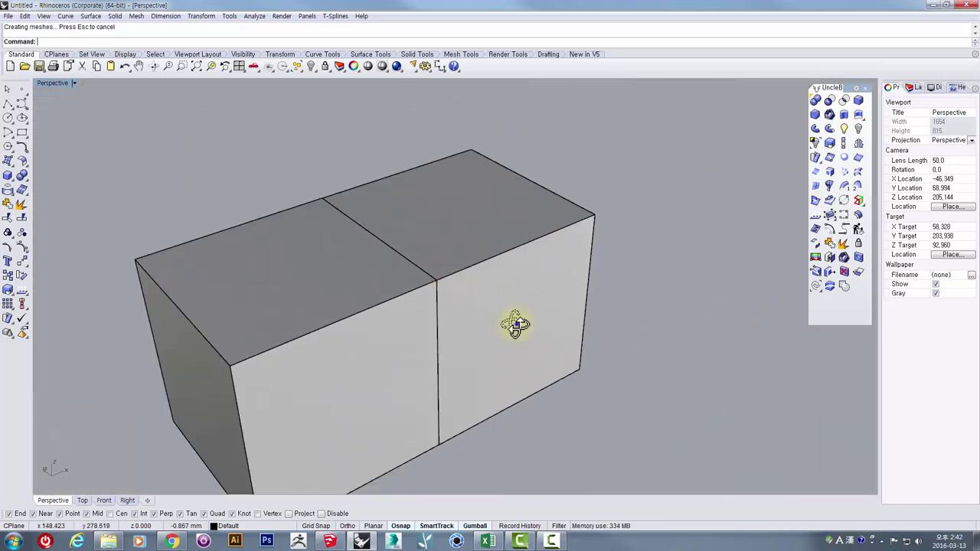
right_drag(512, 324, 492, 262)
drag(584, 179, 317, 363)
drag(501, 221, 321, 355)
click(453, 215)
scroll(423, 256, up, 10)
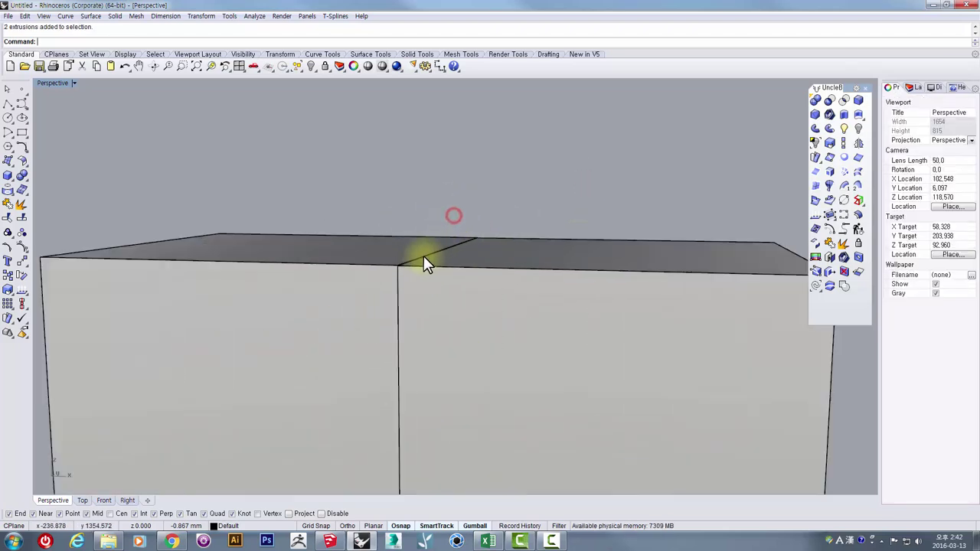
scroll(368, 279, down, 10)
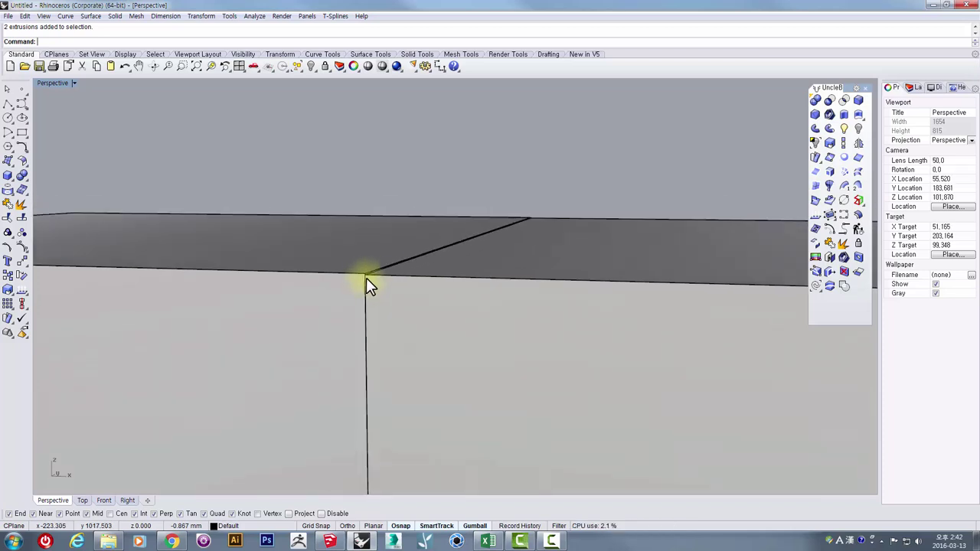
Step: Undo the recent box moves back to the two boxes standing apart, and clear the selection
right_drag(365, 293, 481, 268)
scroll(372, 360, down, 5)
click(352, 278)
scroll(476, 274, down, 3)
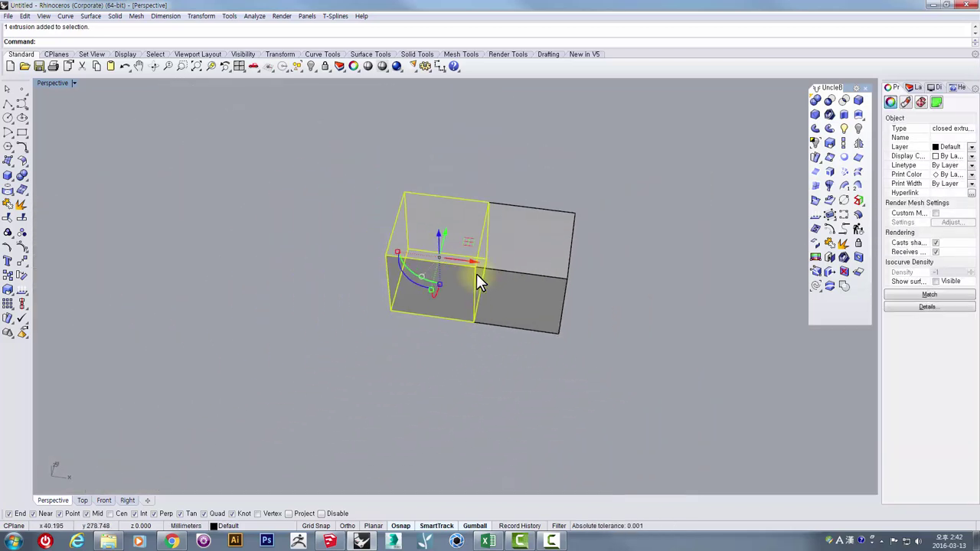
key(ctrl+z)
scroll(472, 278, down, 3)
scroll(472, 279, down, 5)
key(ctrl+z)
key(ctrl+z)
key(ctrl+z)
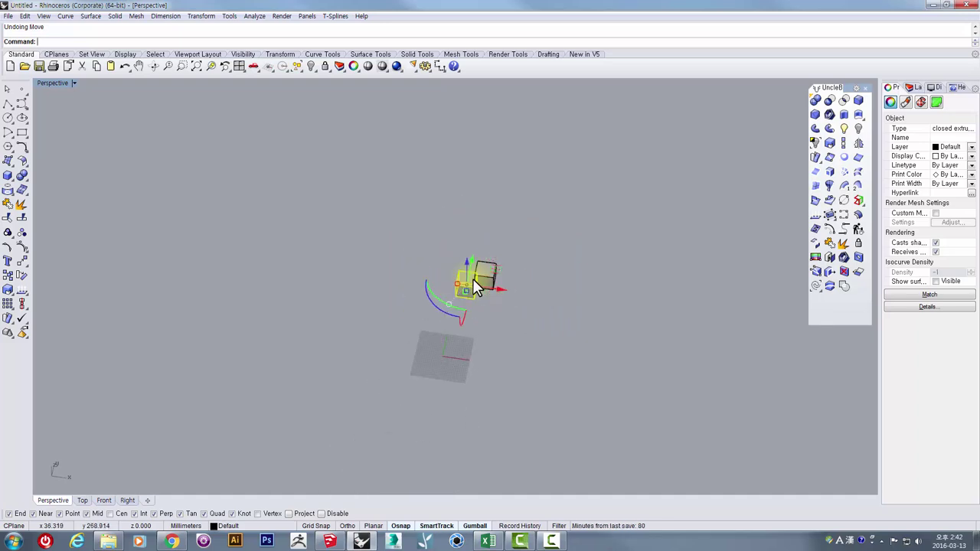
scroll(466, 375, up, 6)
scroll(466, 312, up, 11)
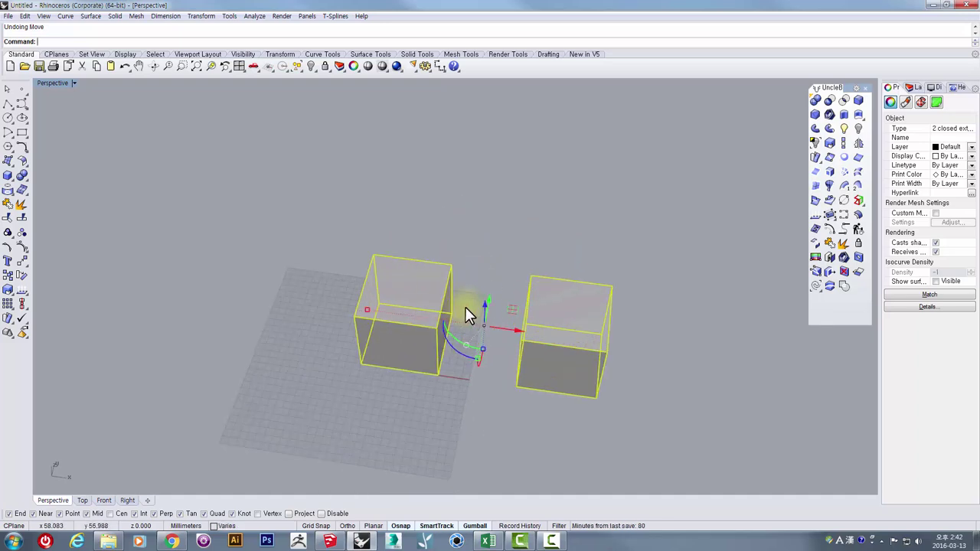
click(468, 235)
Step: Examine the two separated boxes from several angles and look over the available transform tools
right_drag(481, 291, 548, 265)
shift+right_drag(614, 245, 510, 344)
scroll(408, 228, down, 6)
right_drag(408, 228, 431, 249)
scroll(470, 284, up, 7)
scroll(469, 283, down, 7)
mouse_move(453, 297)
right_down()
mouse_move(490, 271)
mouse_move(459, 280)
right_up()
scroll(488, 269, up, 3)
scroll(368, 292, up, 2)
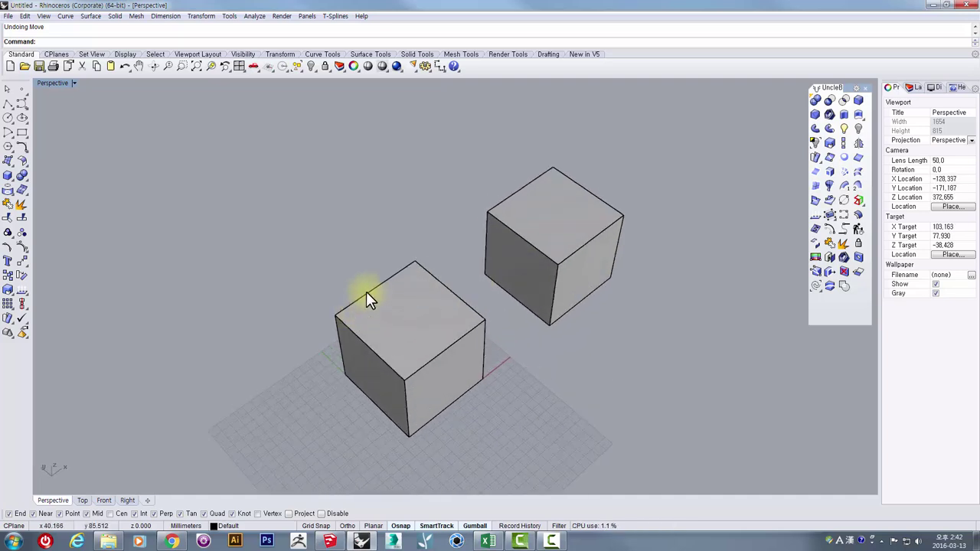
shift+right_drag(363, 290, 268, 272)
click(23, 263)
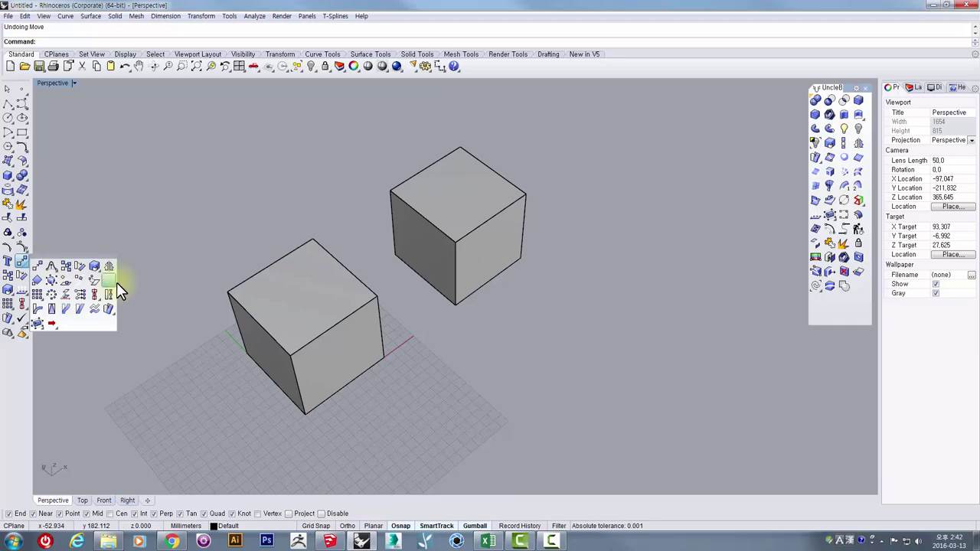
click(117, 204)
right_drag(229, 241, 226, 265)
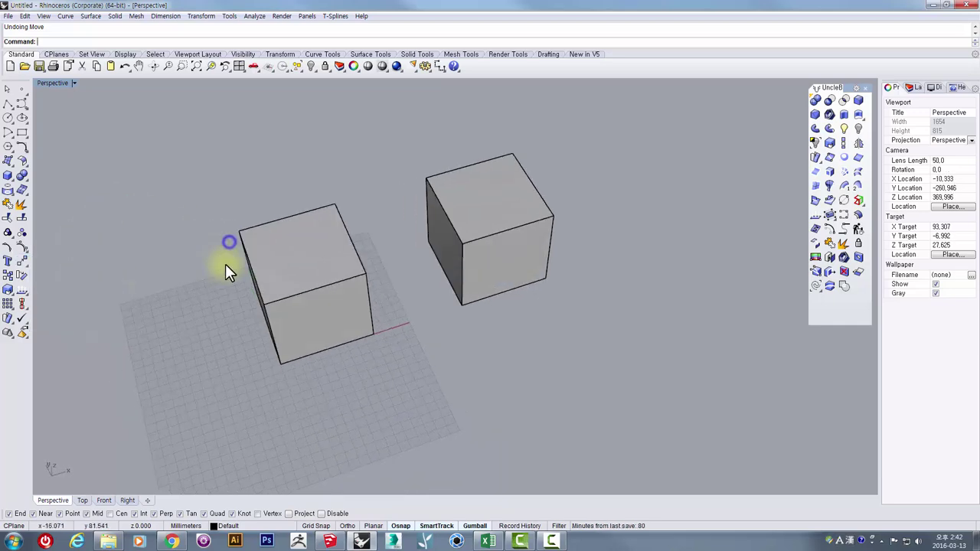
Step: Try shifting the box at the origin freehand in Perspective from different viewing angles, undoing each move
click(225, 265)
click(309, 264)
shift+right_drag(380, 284, 457, 328)
right_drag(364, 336, 368, 375)
drag(339, 344, 364, 366)
key(ctrl+z)
right_drag(364, 363, 358, 284)
drag(346, 348, 386, 344)
key(ctrl+z)
right_drag(386, 344, 416, 388)
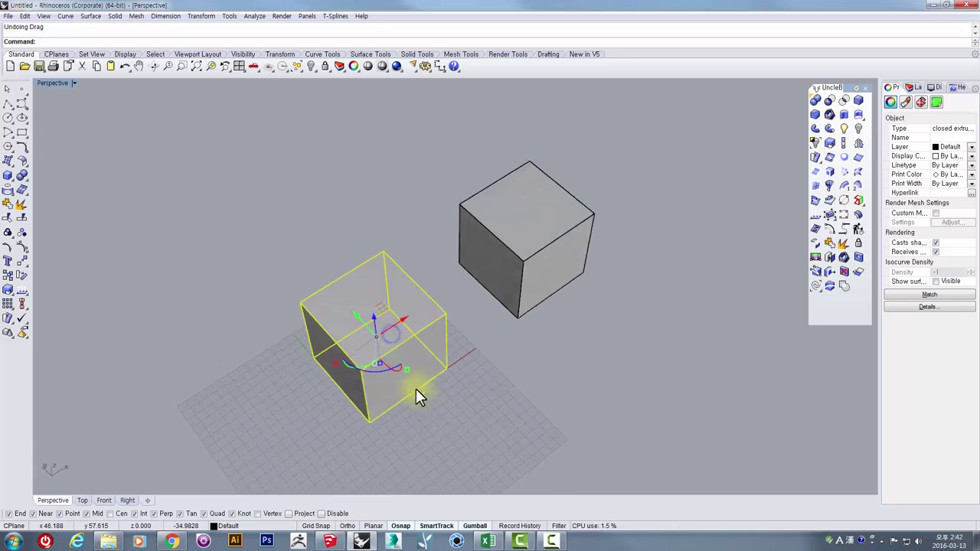
drag(394, 366, 408, 386)
key(ctrl+z)
right_drag(457, 373, 394, 223)
click(394, 224)
right_drag(379, 316, 412, 329)
click(384, 331)
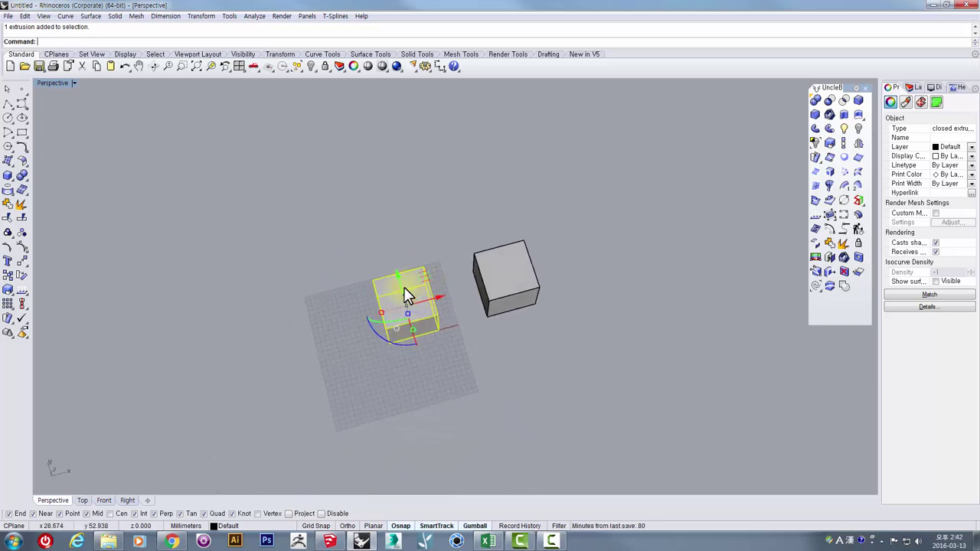
right_drag(289, 279, 293, 235)
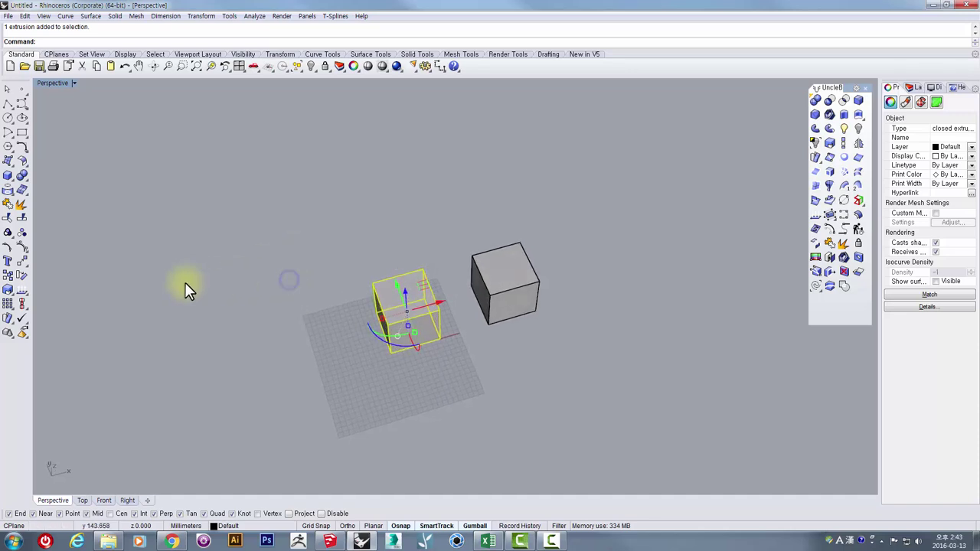
click(21, 277)
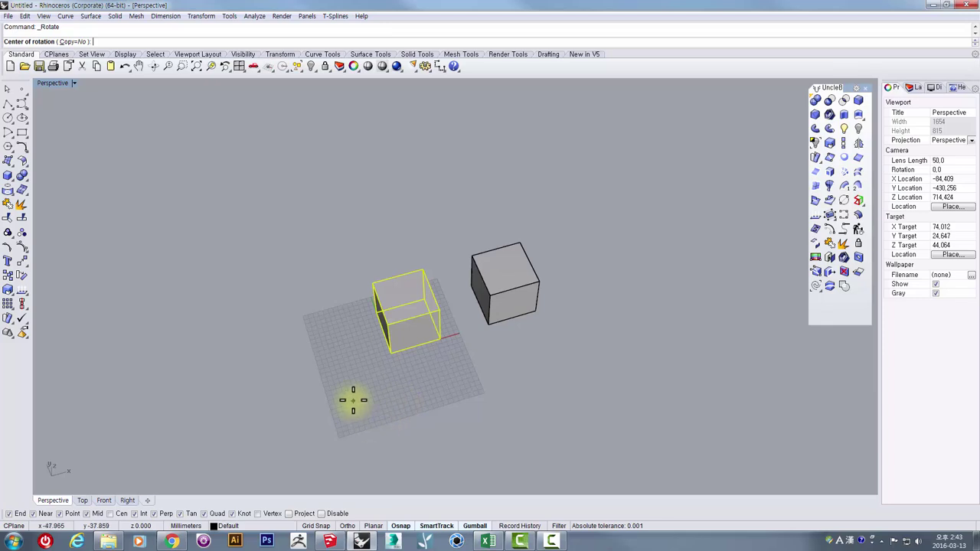
scroll(353, 401, down, 8)
shift+right_drag(386, 416, 405, 374)
scroll(405, 374, up, 2)
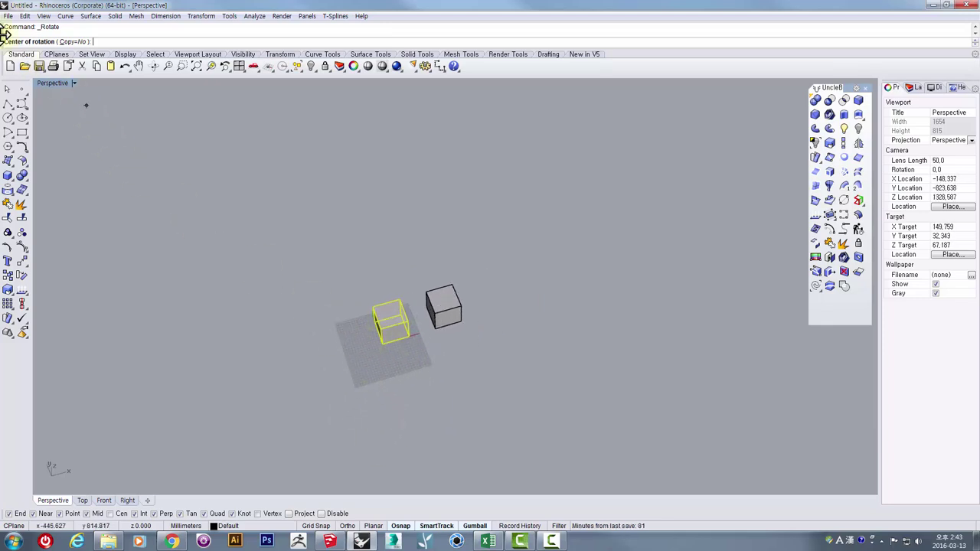
right_drag(431, 312, 392, 331)
key(Escape)
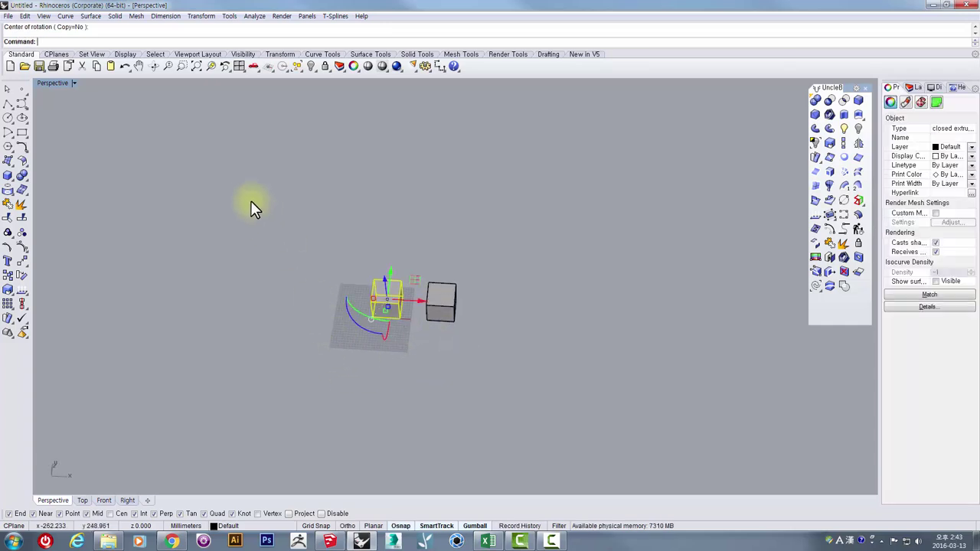
Step: Restore the four-viewport layout and frame both boxes in the Top view
double_click(48, 83)
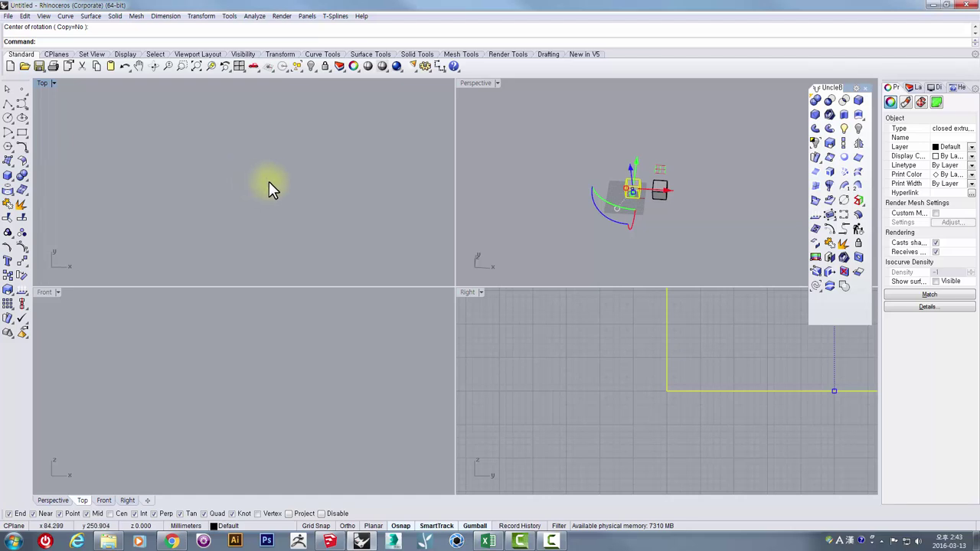
key(F6)
scroll(277, 184, down, 8)
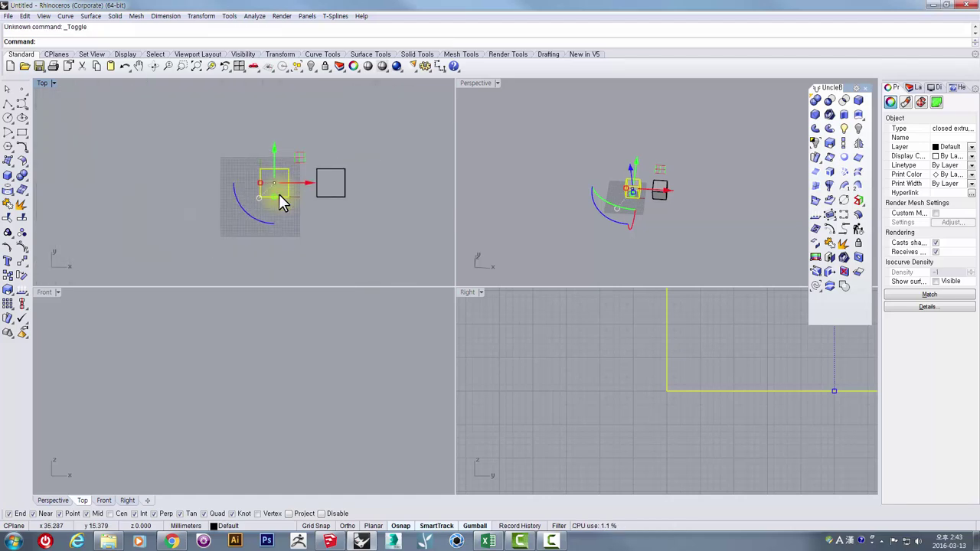
right_drag(278, 194, 235, 194)
scroll(234, 194, up, 2)
Step: Try a freehand 2-D rotation of the selected box in the Top view about a point below it, and cancel it
click(23, 276)
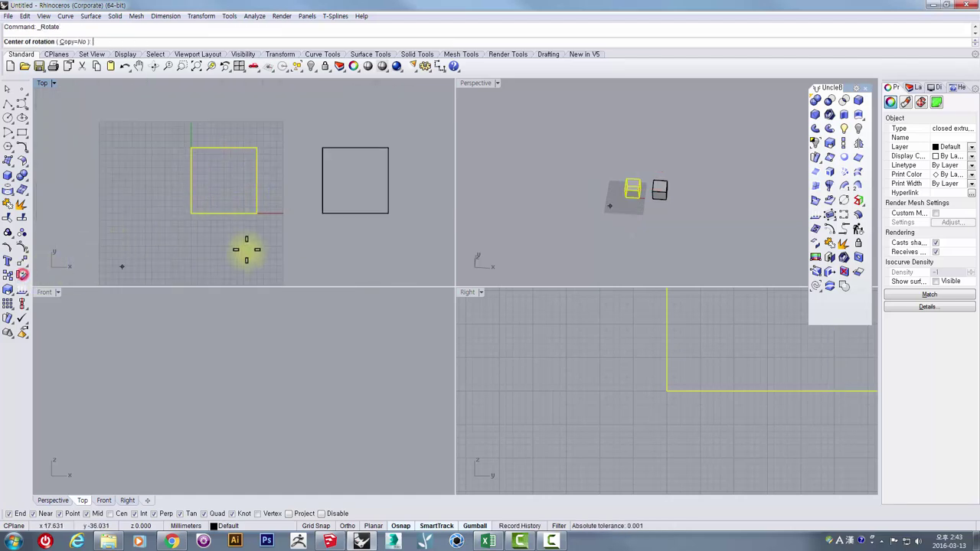
click(247, 248)
click(279, 203)
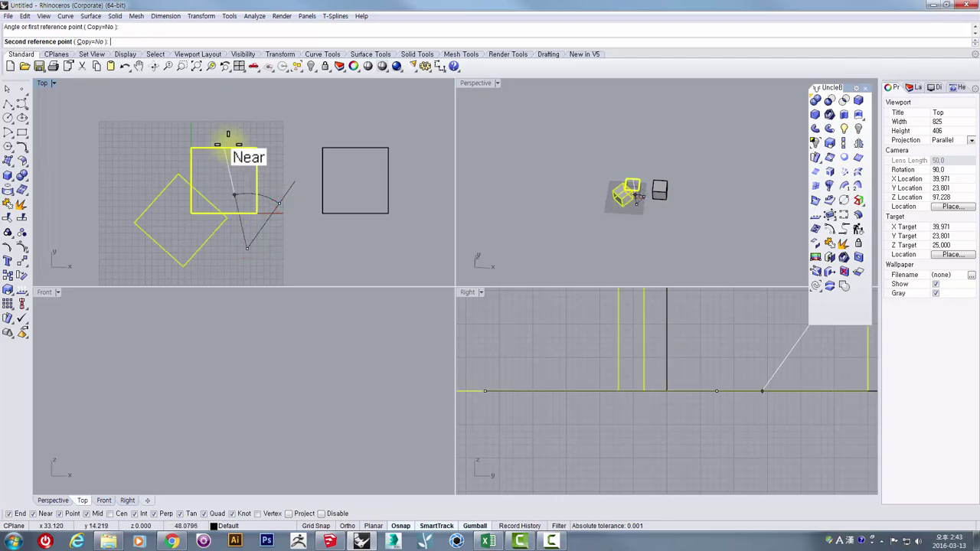
key(Escape)
Step: Try a freehand 2-D rotation of the selected box in the Right view about a point beside it, and cancel it
right_drag(525, 339, 490, 385)
scroll(490, 384, down, 6)
scroll(507, 374, down, 6)
key(space)
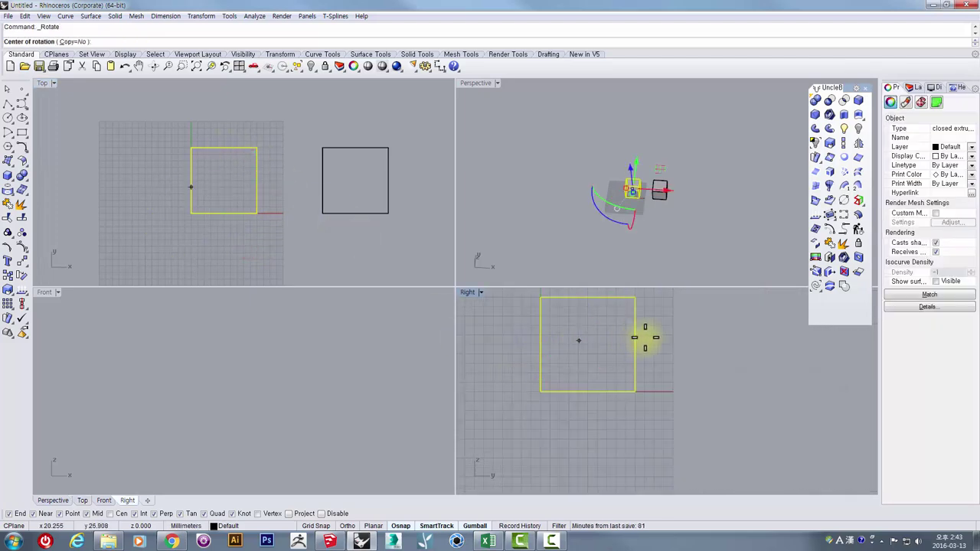
right_drag(648, 355, 644, 408)
click(667, 405)
click(712, 363)
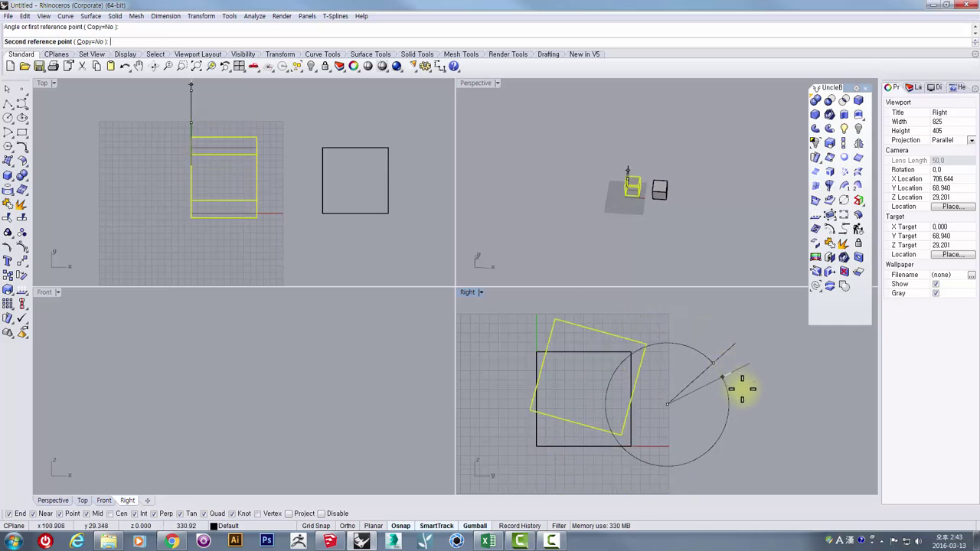
key(Escape)
key(Escape)
Step: Try rotating the box at the origin 30 degrees in the Top view about the neighbouring box's upper-left corner, and undo it
scroll(647, 193, up, 2)
scroll(647, 192, up, 3)
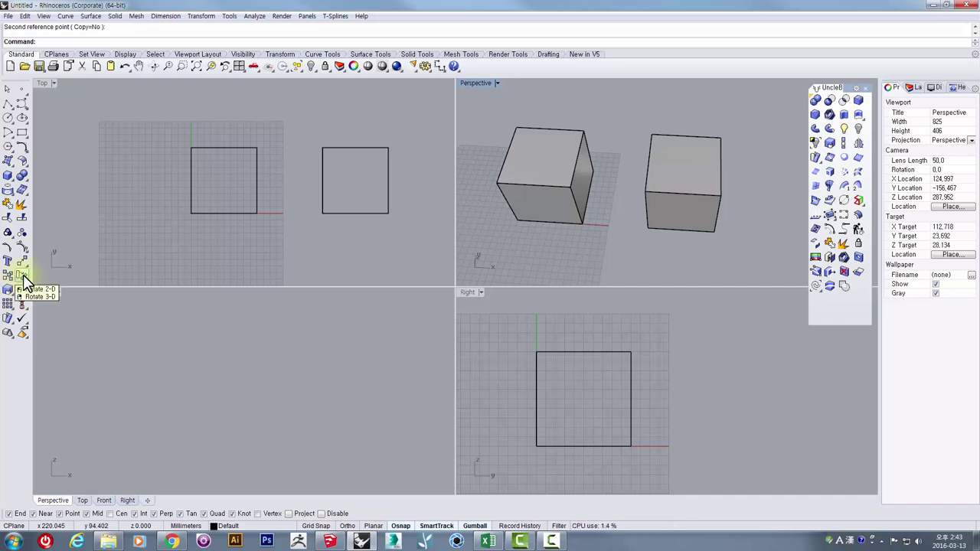
click(255, 213)
right_click(259, 211)
right_drag(271, 197, 261, 209)
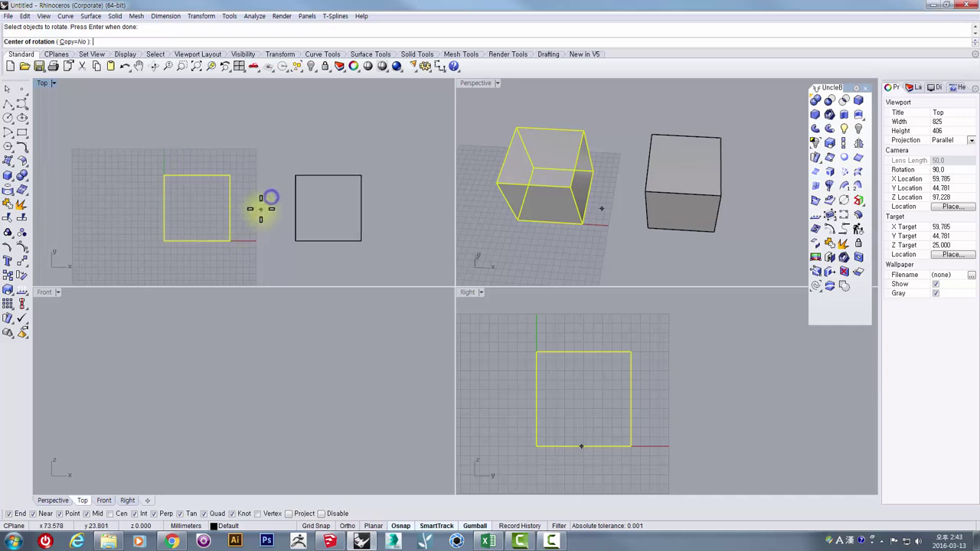
scroll(256, 201, down, 2)
scroll(247, 184, up, 2)
scroll(252, 201, down, 2)
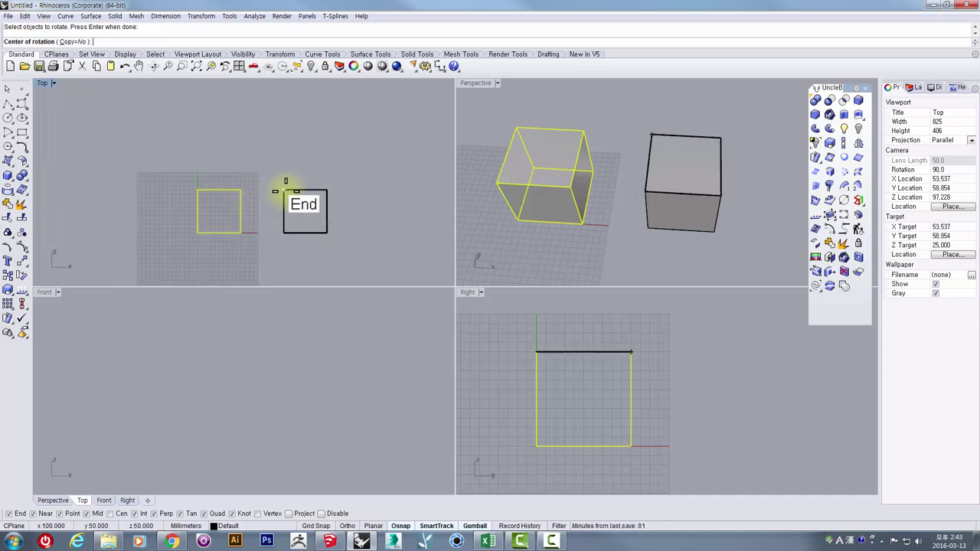
click(285, 191)
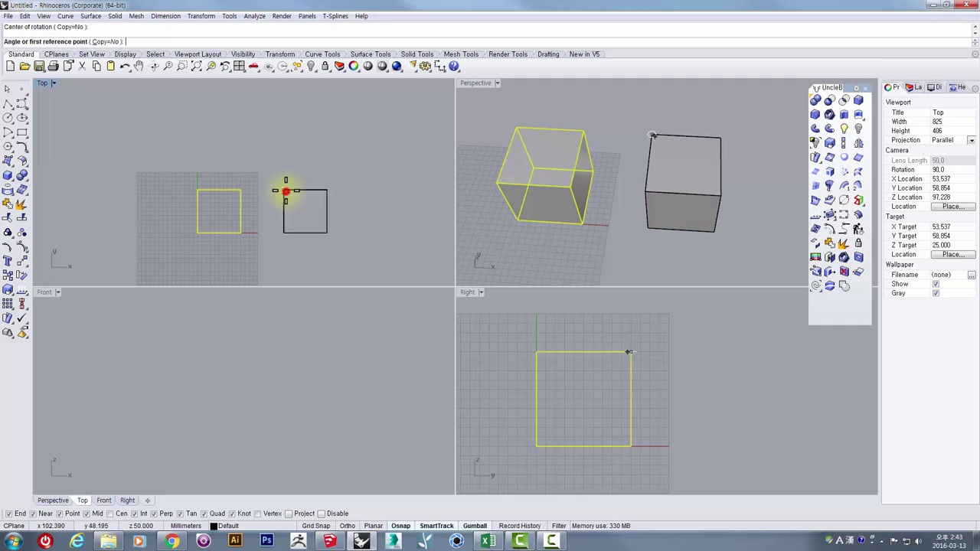
scroll(285, 191, down, 2)
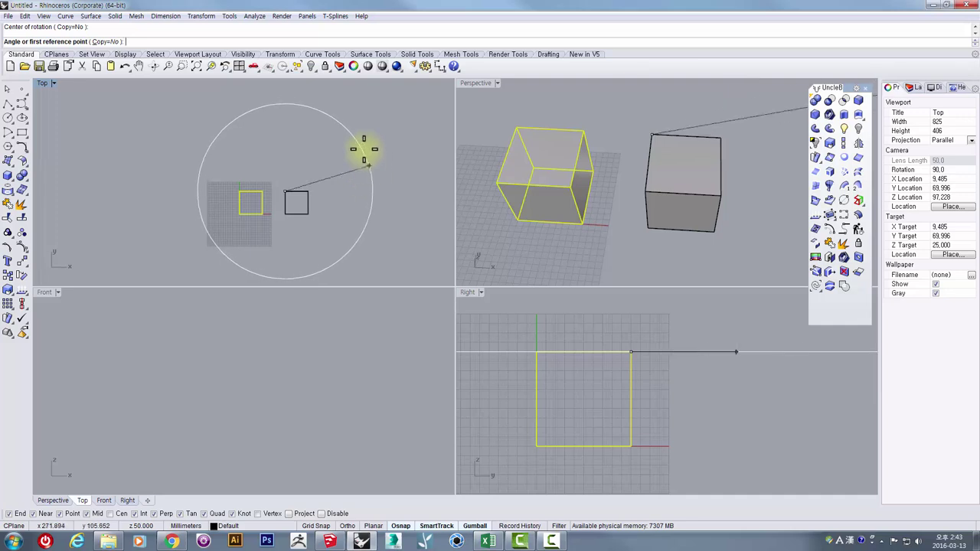
click(392, 190)
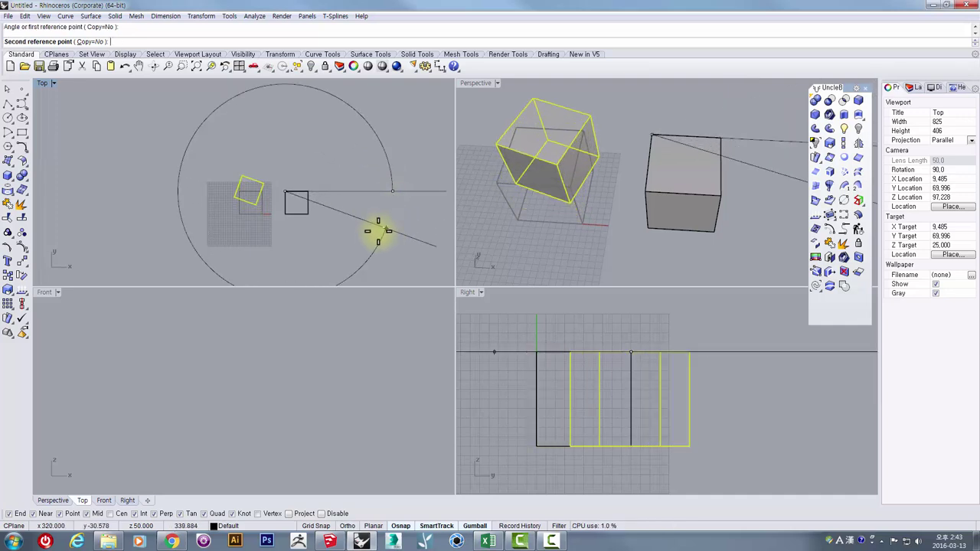
scroll(363, 241, down, 2)
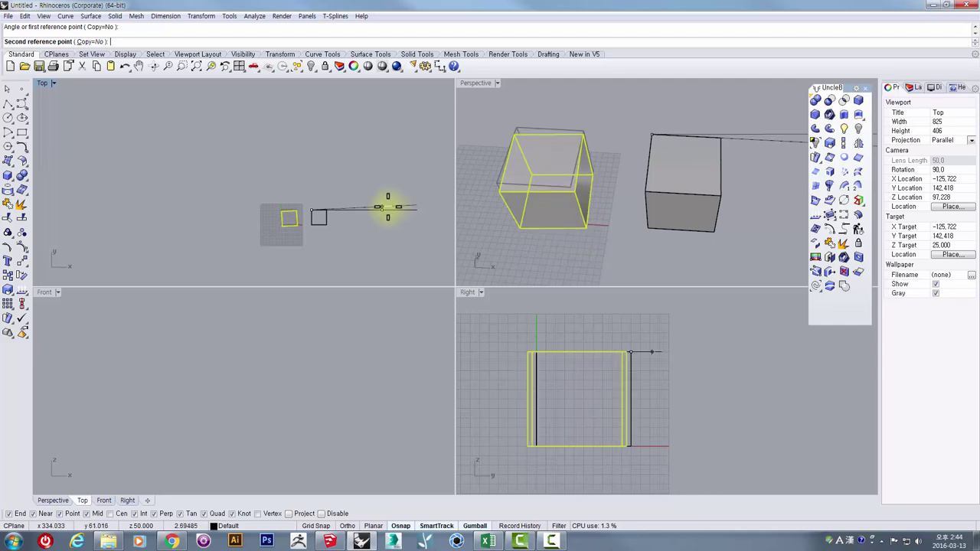
scroll(391, 205, up, 3)
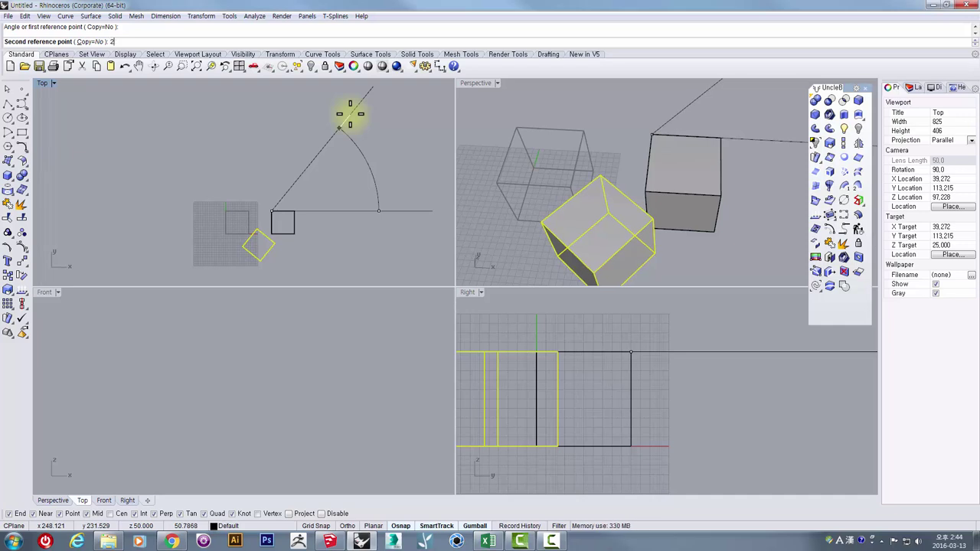
key(Return)
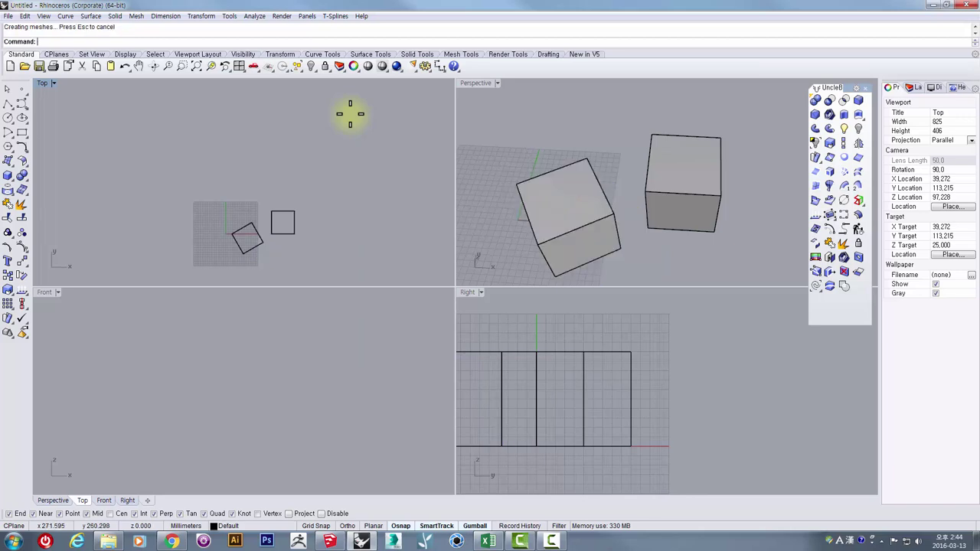
key(ctrl+z)
Step: Try rotating the box at the origin -30 degrees in the Top view about the neighbouring box's upper-right corner, and undo it
scroll(329, 201, up, 6)
right_drag(259, 230, 260, 169)
click(23, 288)
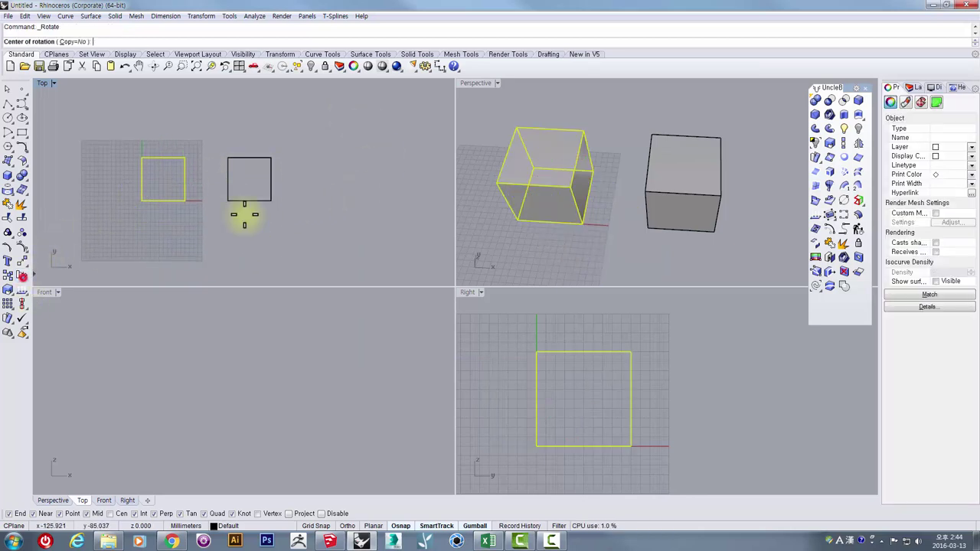
click(271, 157)
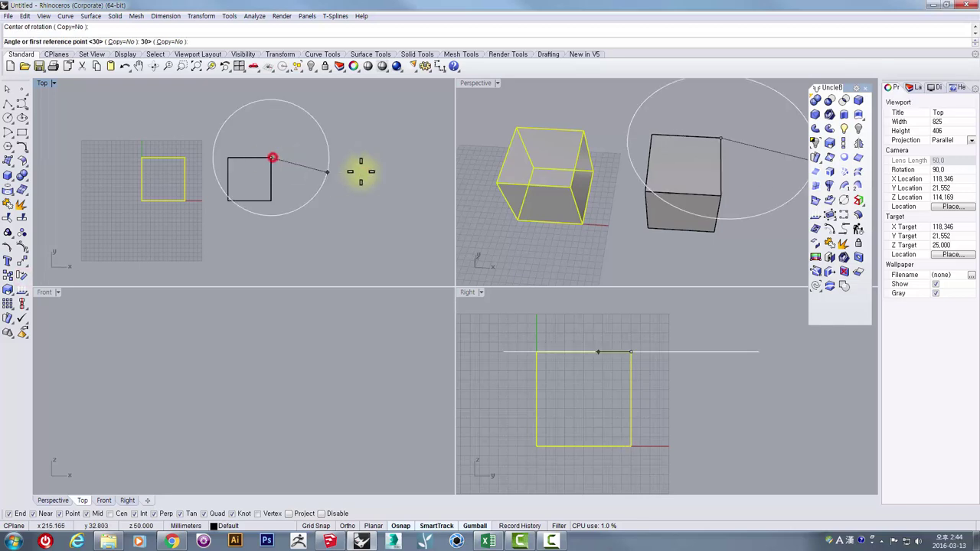
scroll(359, 168, down, 2)
click(381, 168)
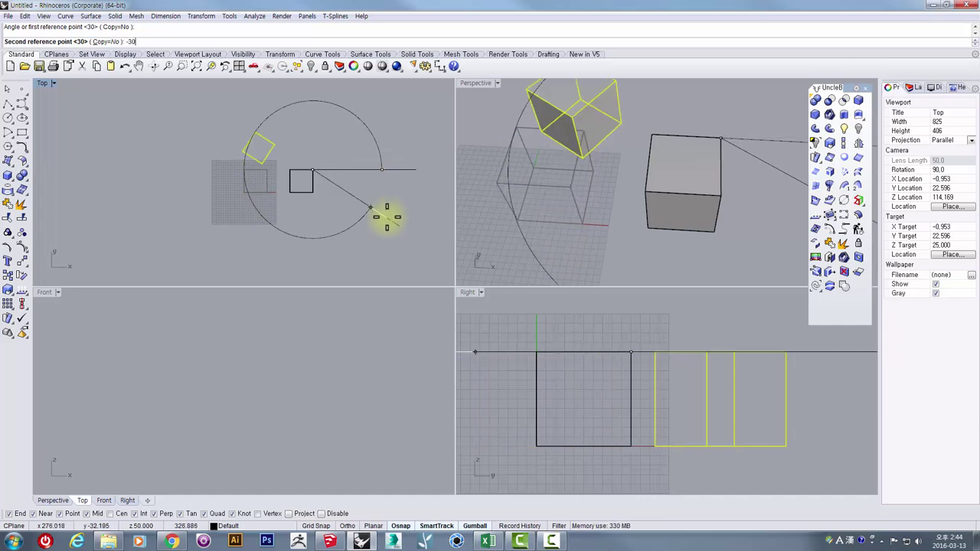
text(-30)
key(Return)
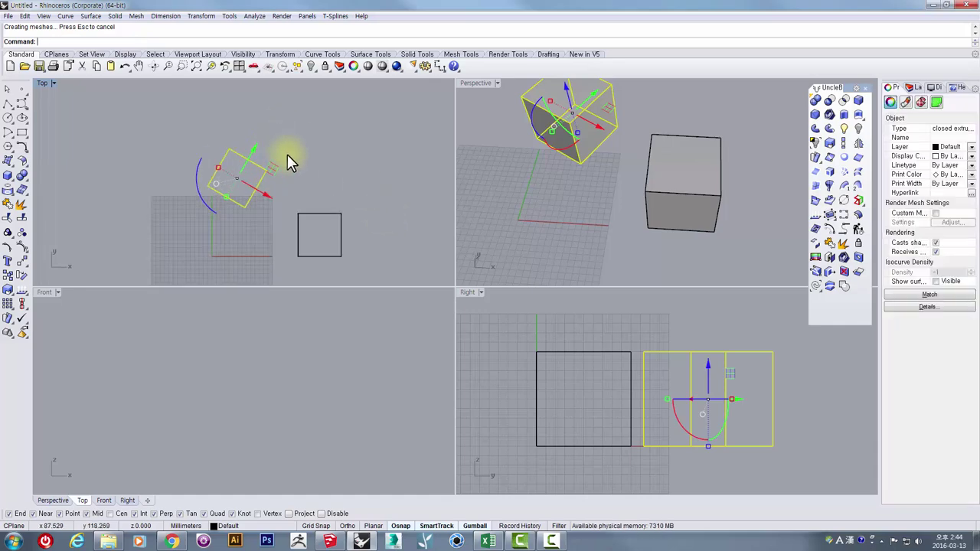
key(ctrl+z)
Step: Maximise the Perspective viewport with both boxes in view
double_click(475, 84)
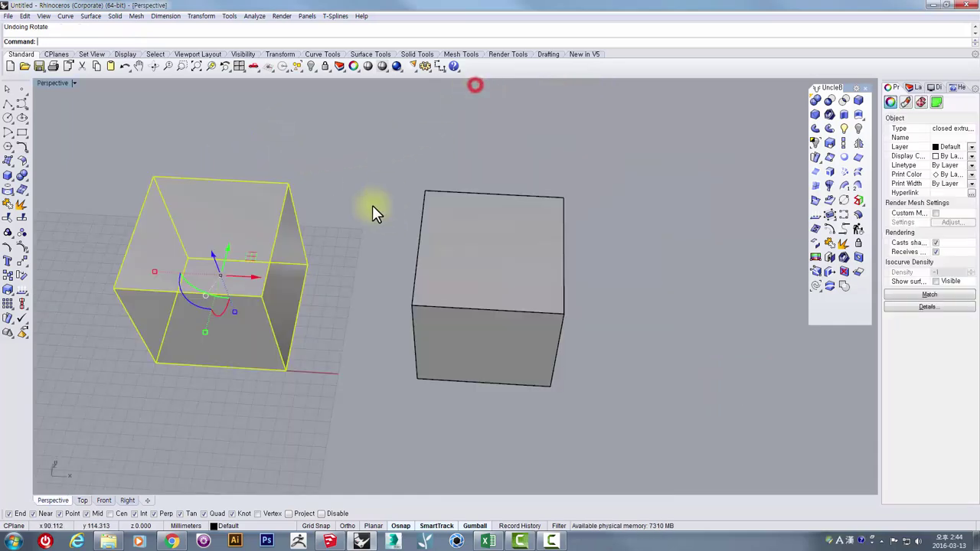
scroll(365, 187, down, 3)
right_drag(350, 208, 337, 236)
scroll(336, 236, up, 3)
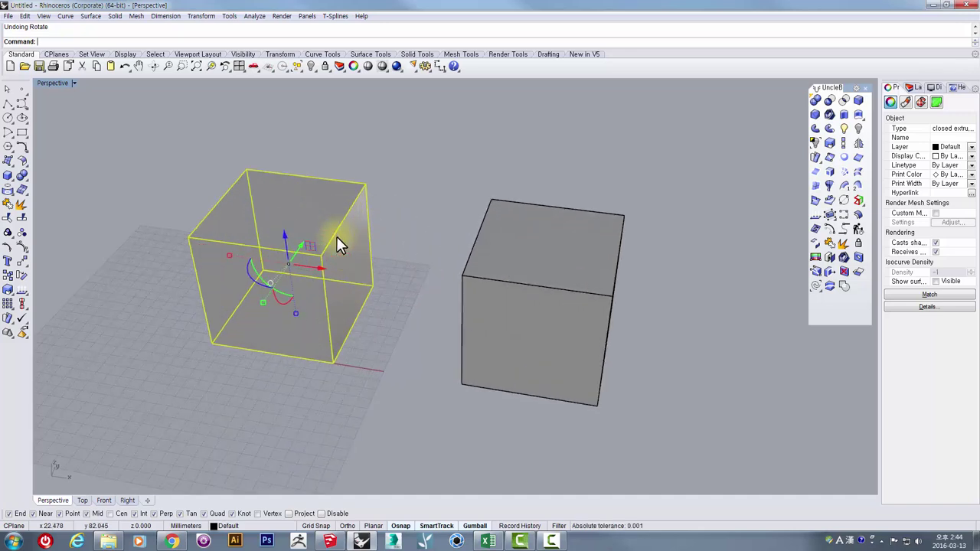
Step: Try rotating the selected box in 3-D about an axis from its rear-right top corner to the midpoint of the neighbouring box's front top edge
click(22, 276)
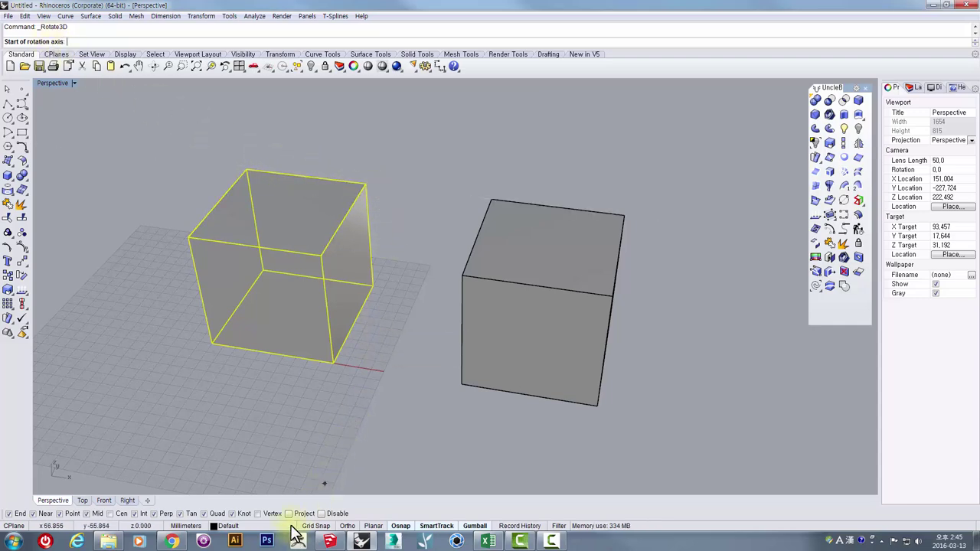
click(367, 184)
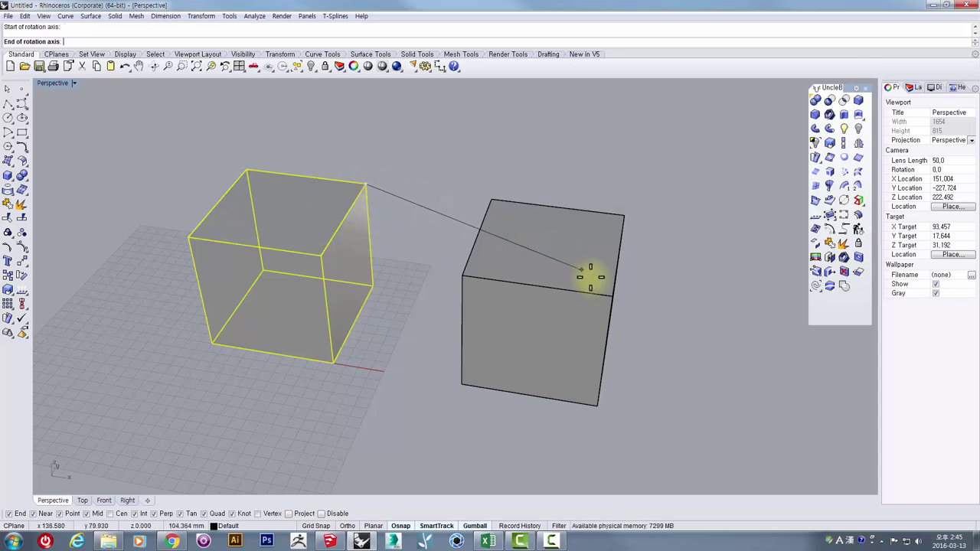
right_drag(603, 290, 590, 287)
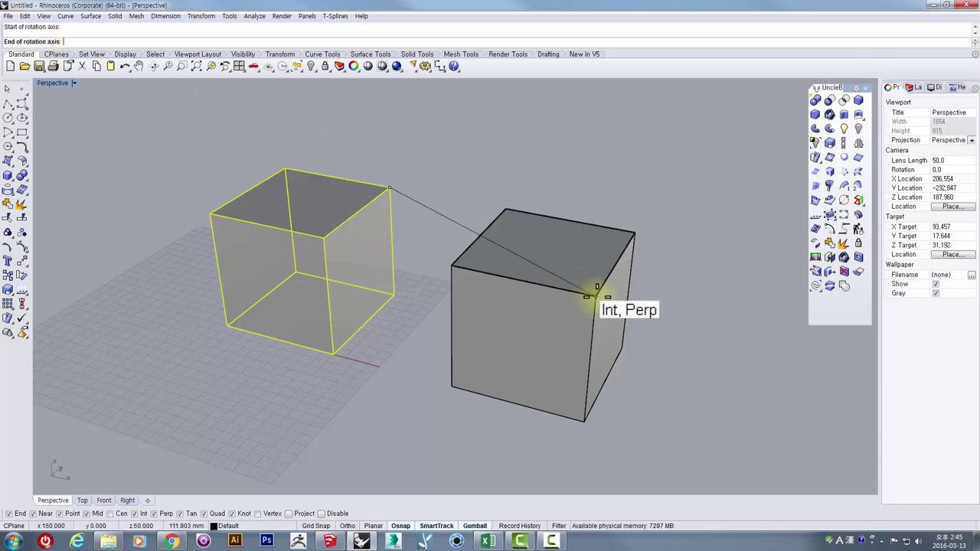
click(518, 282)
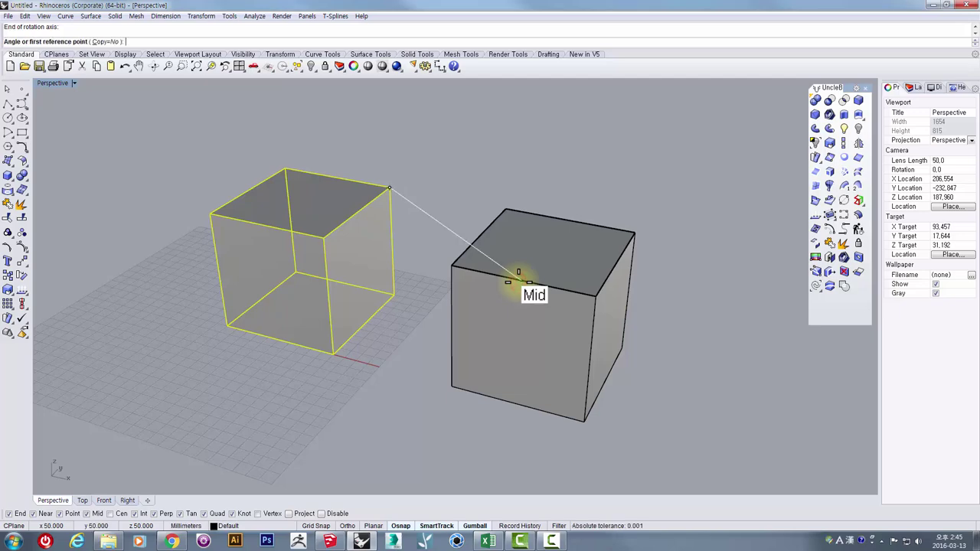
right_drag(504, 176, 588, 131)
click(588, 126)
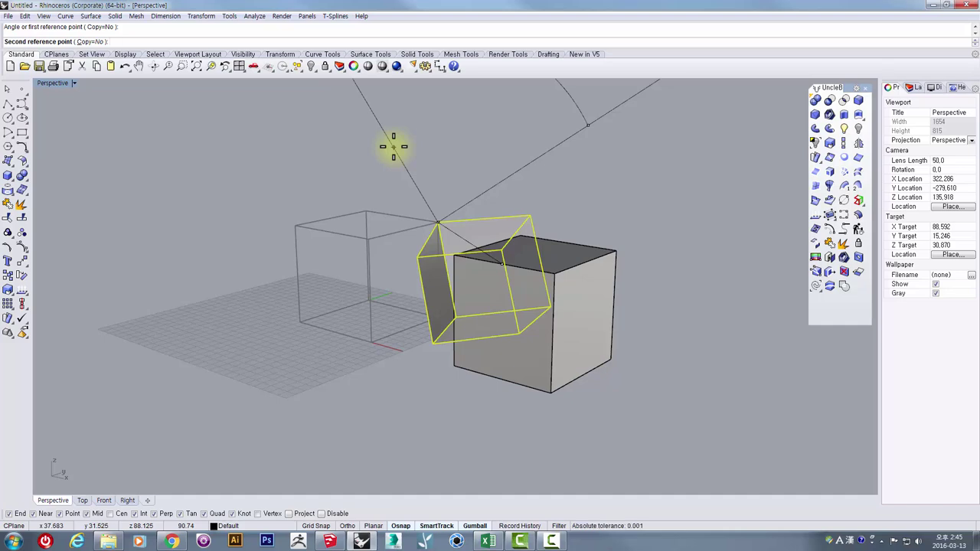
text(5)
key(Return)
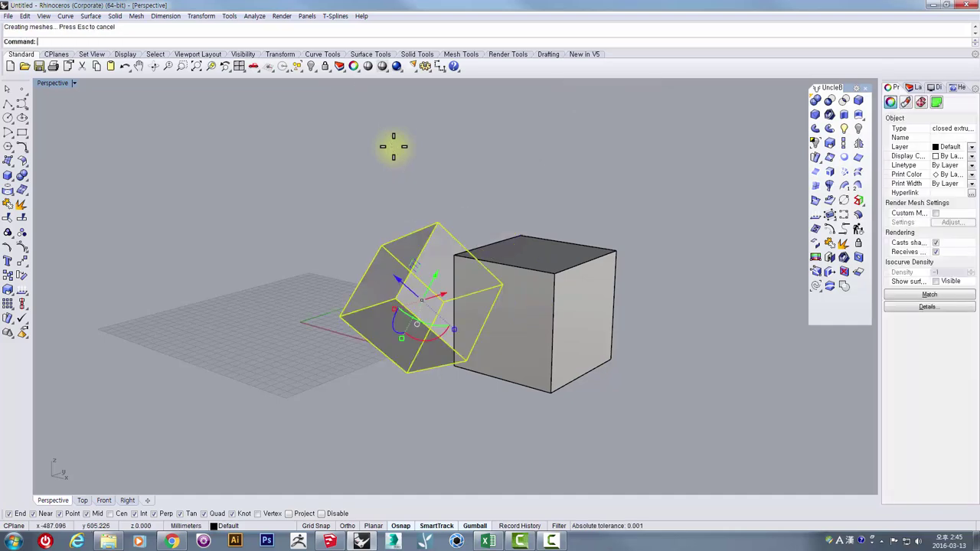
Step: Undo the 3-D rotation and the earlier gumball move of the second box, and clear the selection
right_drag(345, 319, 101, 354)
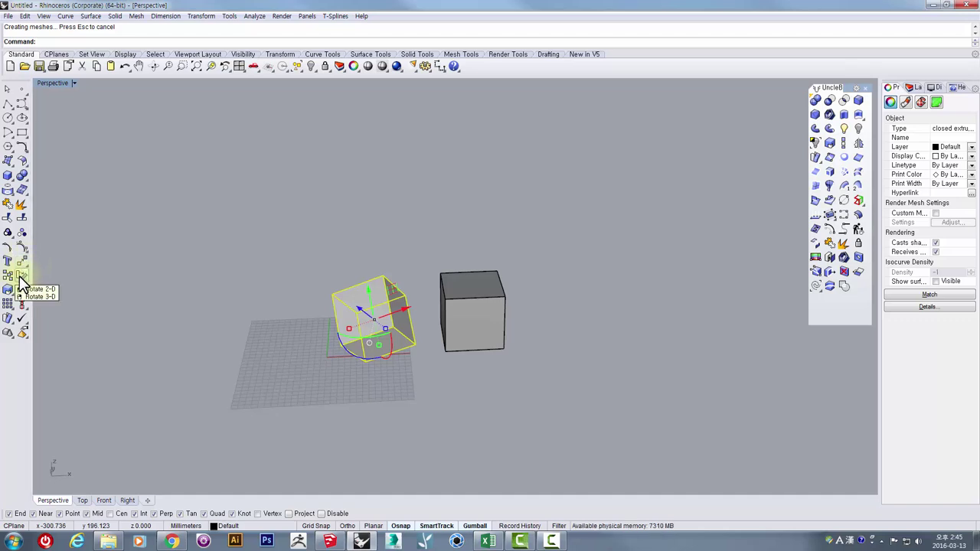
right_drag(379, 291, 370, 327)
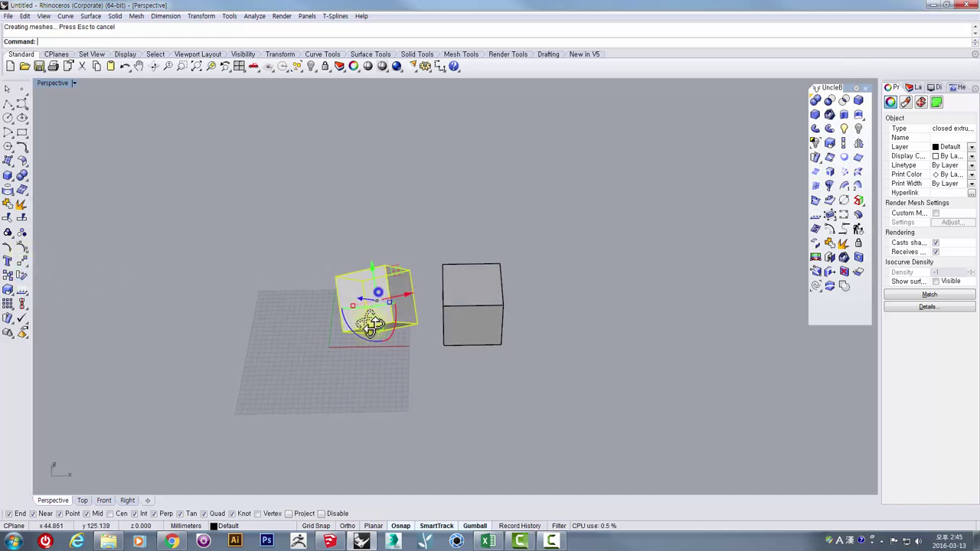
scroll(382, 320, up, 4)
key(ctrl+z)
key(ctrl+z)
click(443, 288)
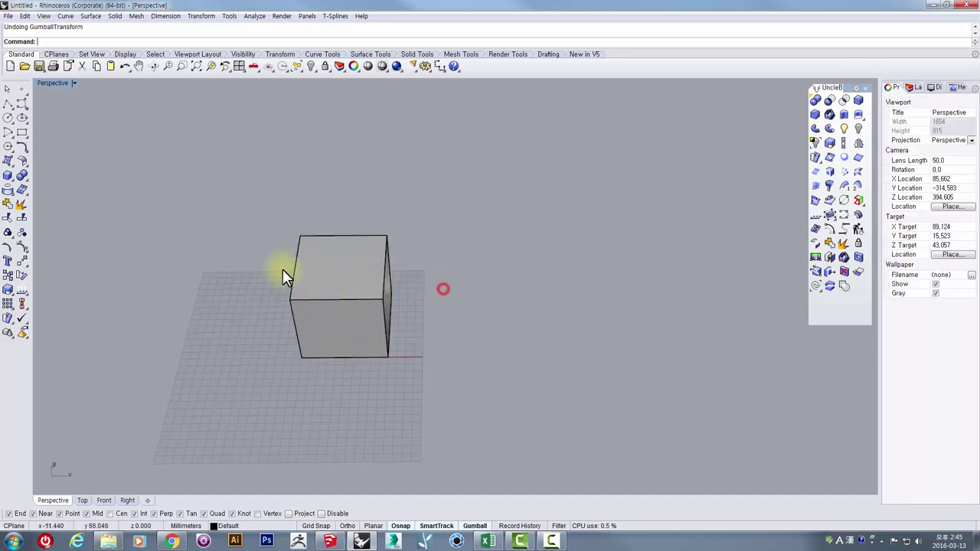
Step: Detach the Scale tool group as a floating palette beside the box
scroll(283, 269, up, 6)
right_drag(386, 281, 365, 335)
scroll(365, 332, down, 3)
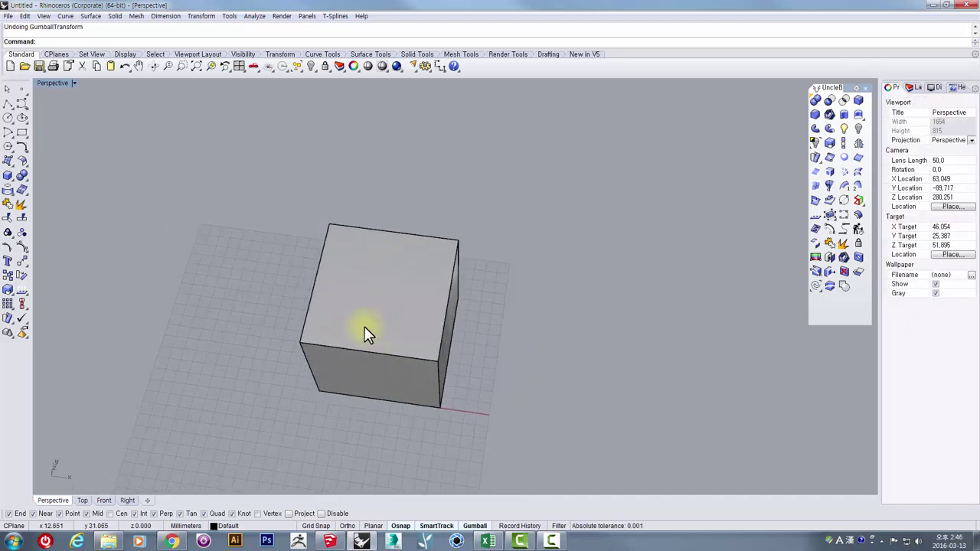
scroll(366, 334, down, 2)
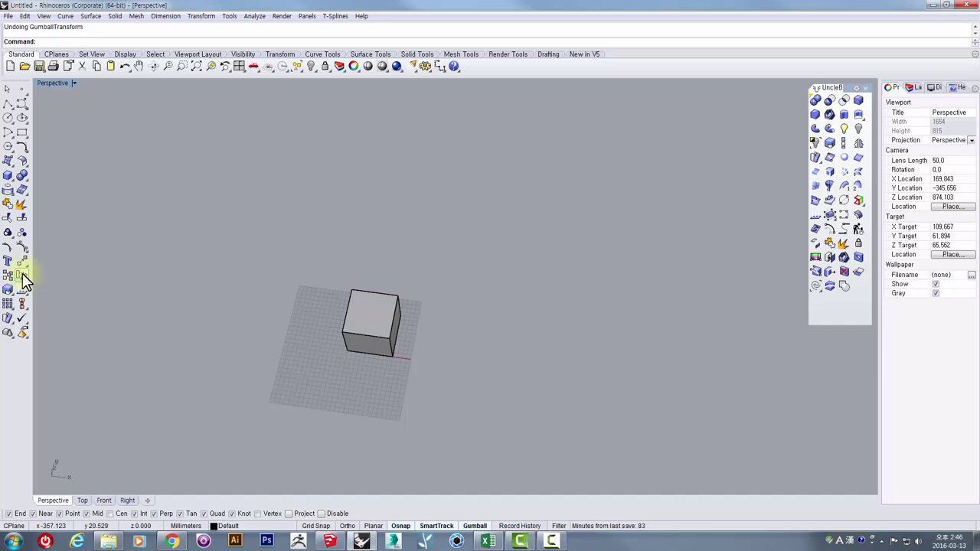
scroll(331, 346, up, 3)
right_drag(330, 337, 328, 332)
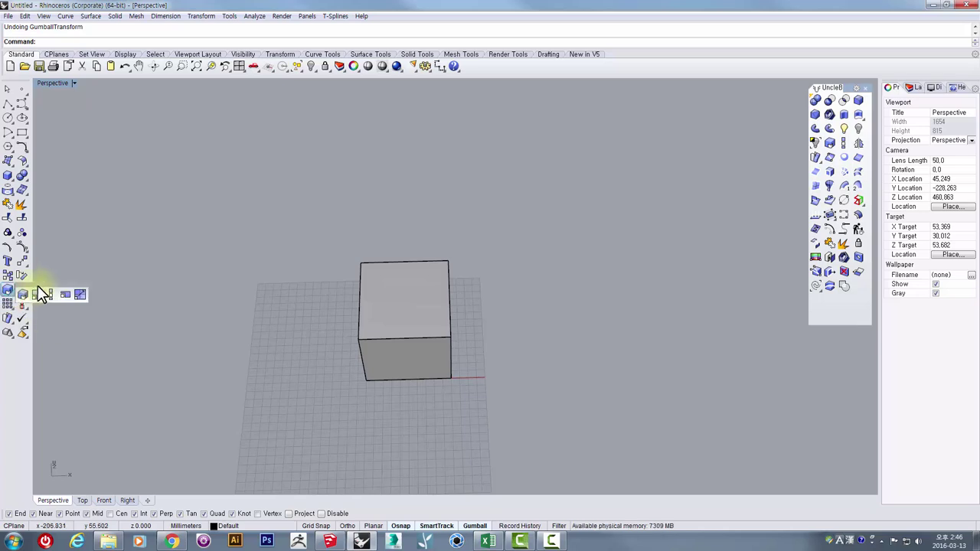
drag(37, 285, 528, 190)
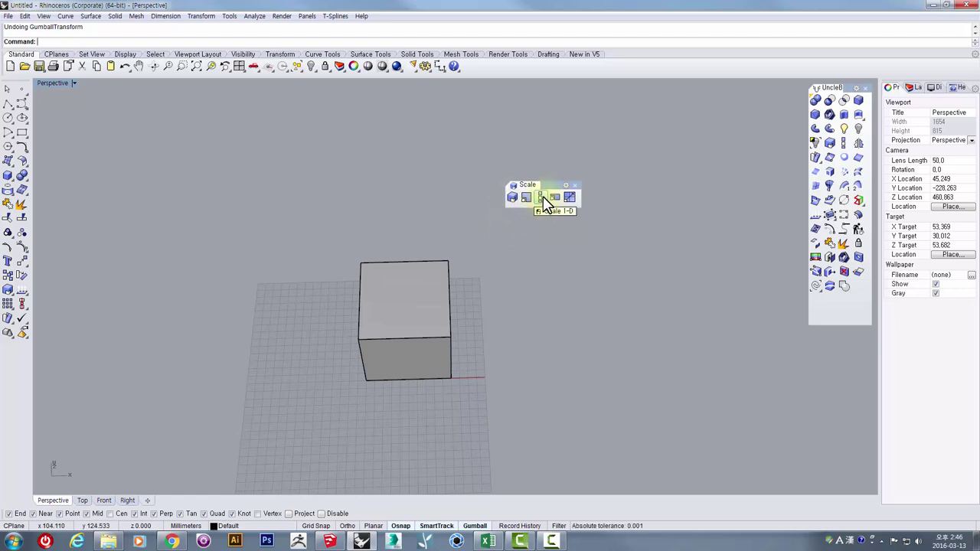
Step: Delete one of the two coincident boxes at the origin
click(428, 271)
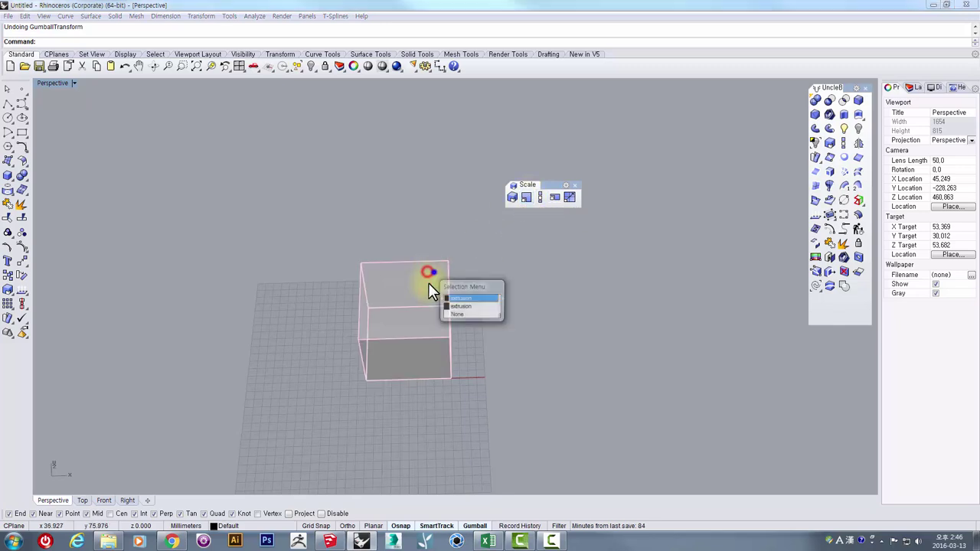
click(460, 303)
key(Escape)
Step: Try a freehand 3-D scaling of the remaining box from its base corner at the origin, using the front base edge as reference, and cancel it
scroll(433, 297, up, 6)
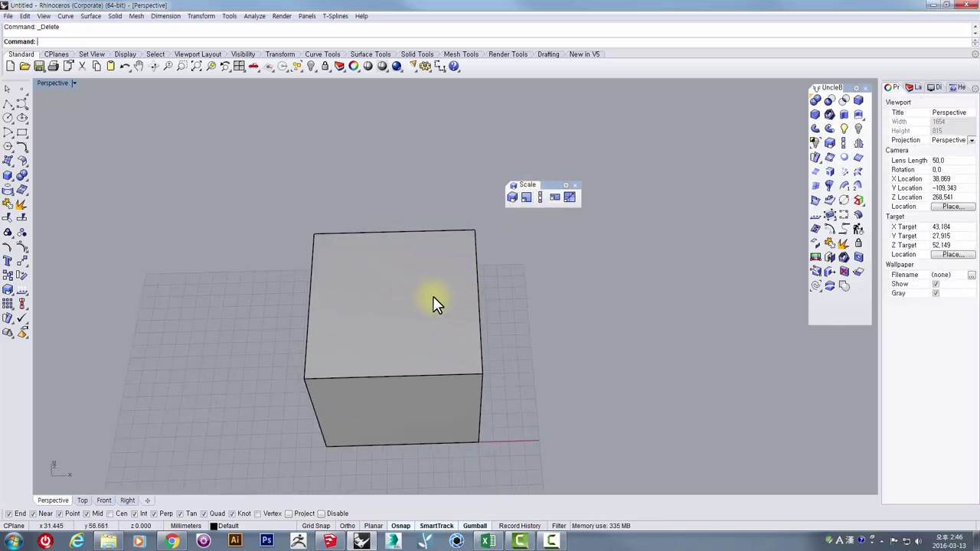
right_drag(442, 297, 431, 260)
click(432, 261)
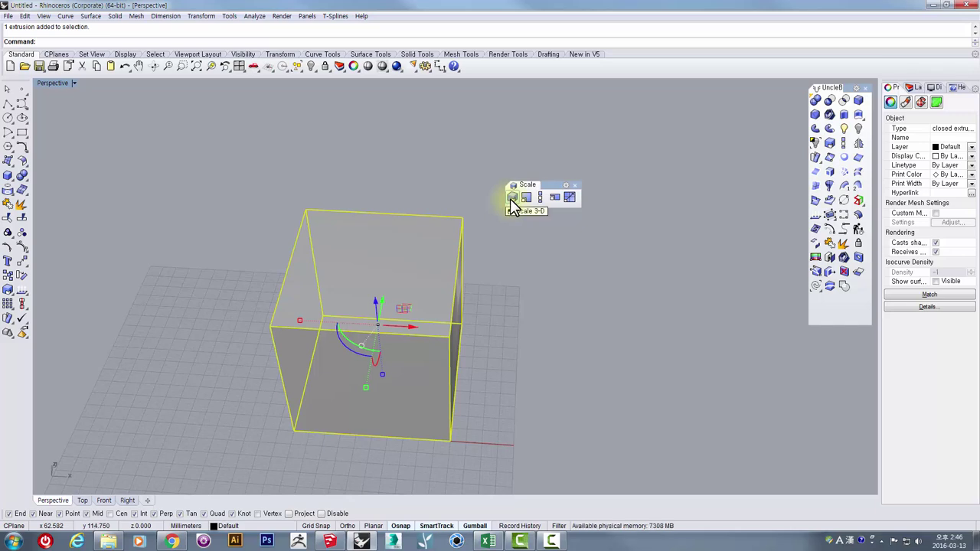
click(512, 197)
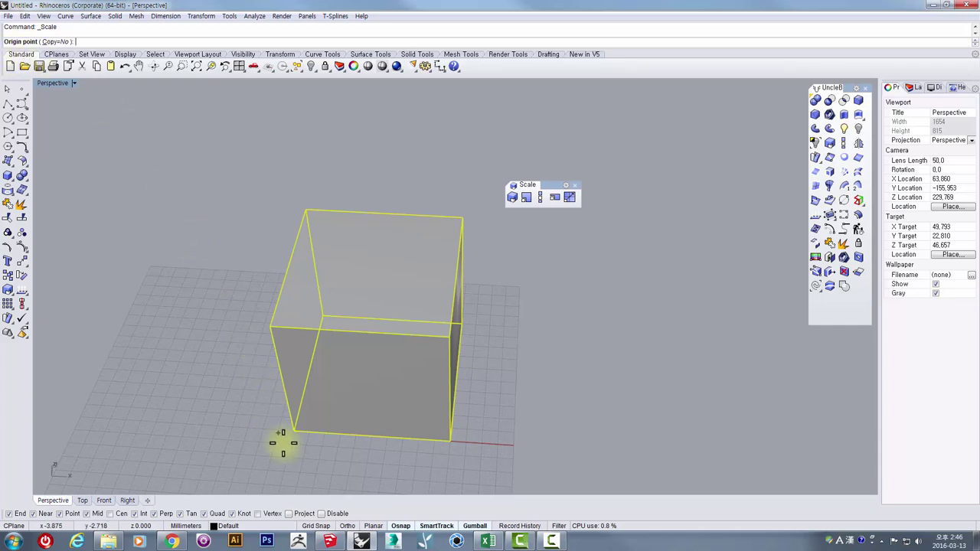
right_drag(350, 381, 337, 329)
right_drag(272, 295, 271, 288)
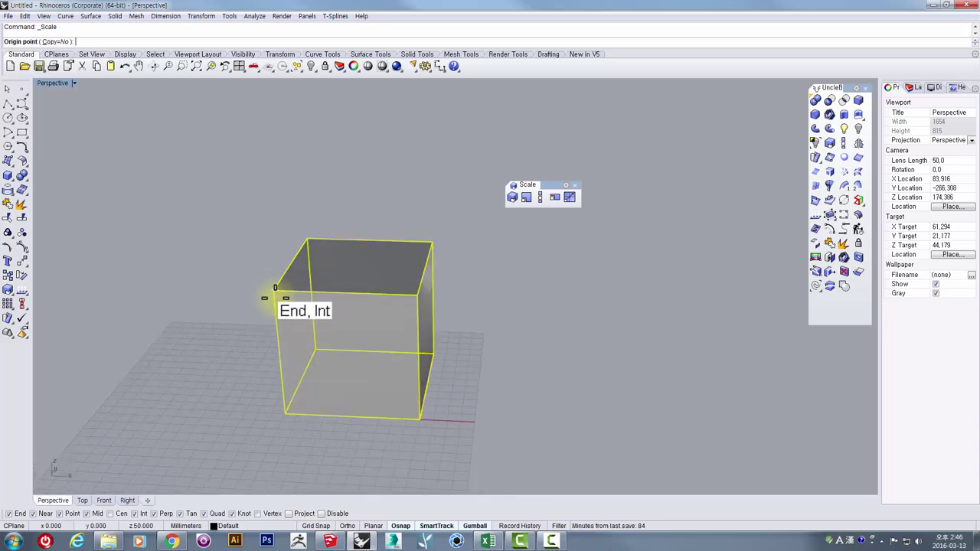
shift+right_drag(552, 440, 409, 355)
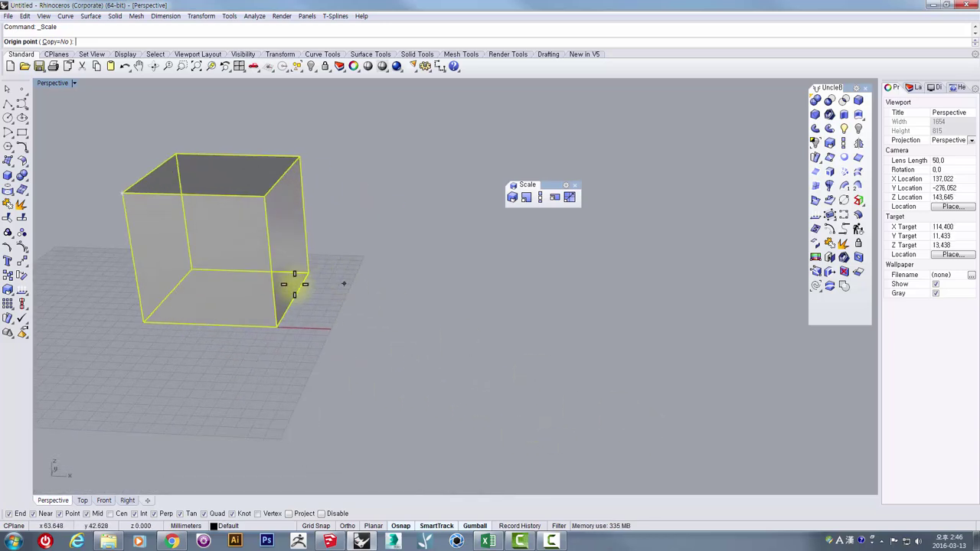
shift+right_drag(197, 295, 350, 329)
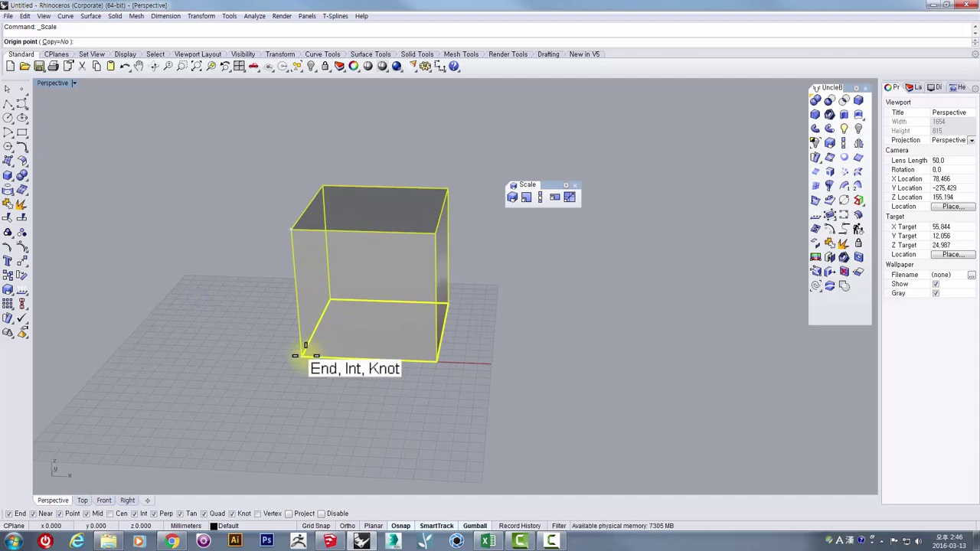
scroll(528, 164, down, 2)
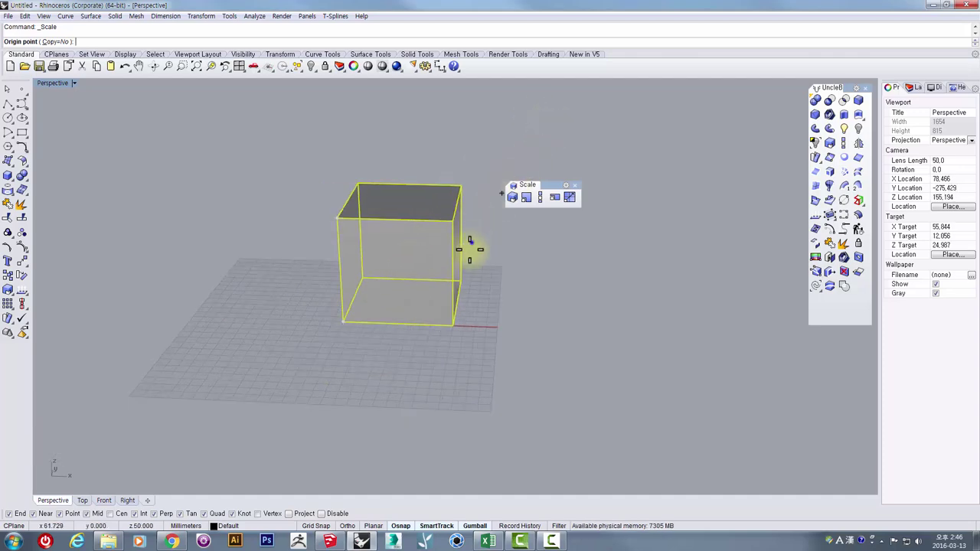
right_drag(469, 249, 383, 330)
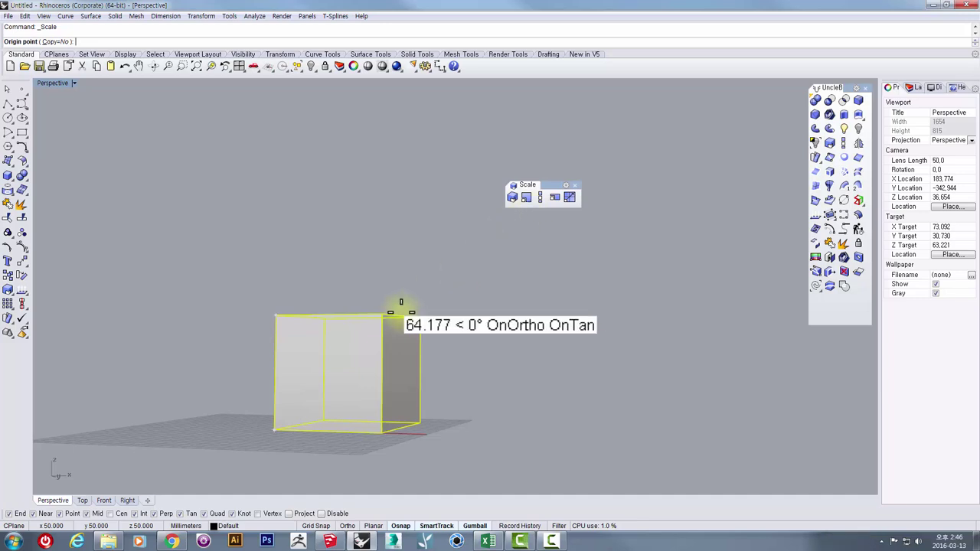
right_drag(398, 306, 289, 405)
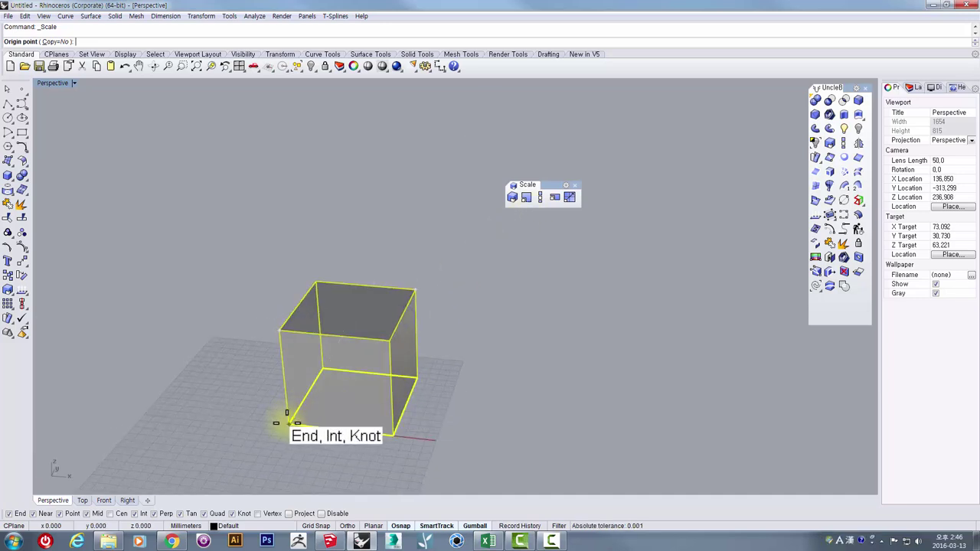
click(286, 422)
right_drag(495, 396, 464, 436)
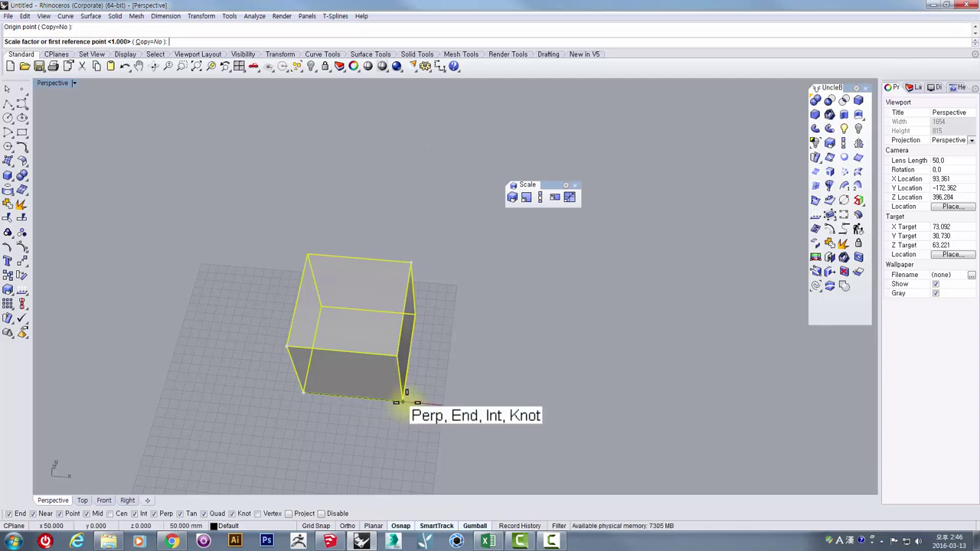
click(305, 389)
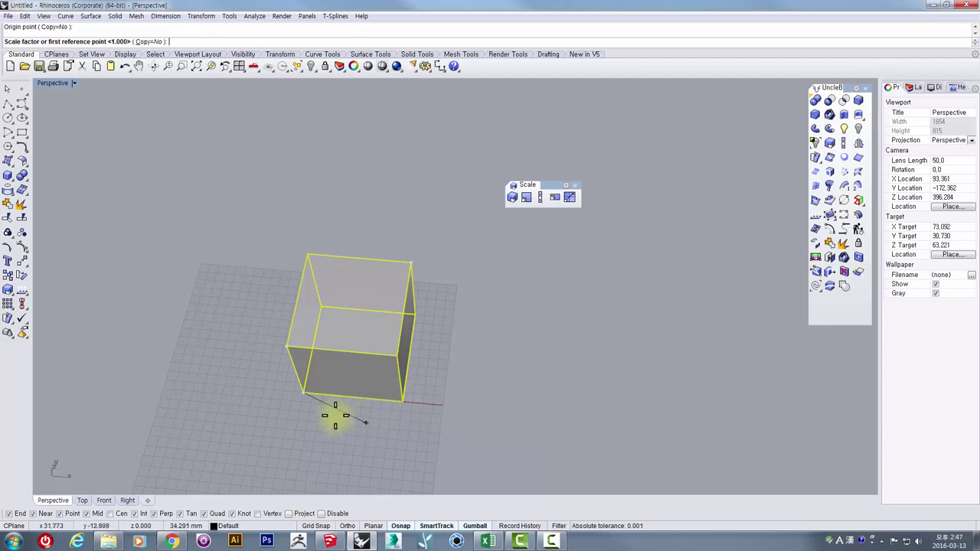
click(405, 400)
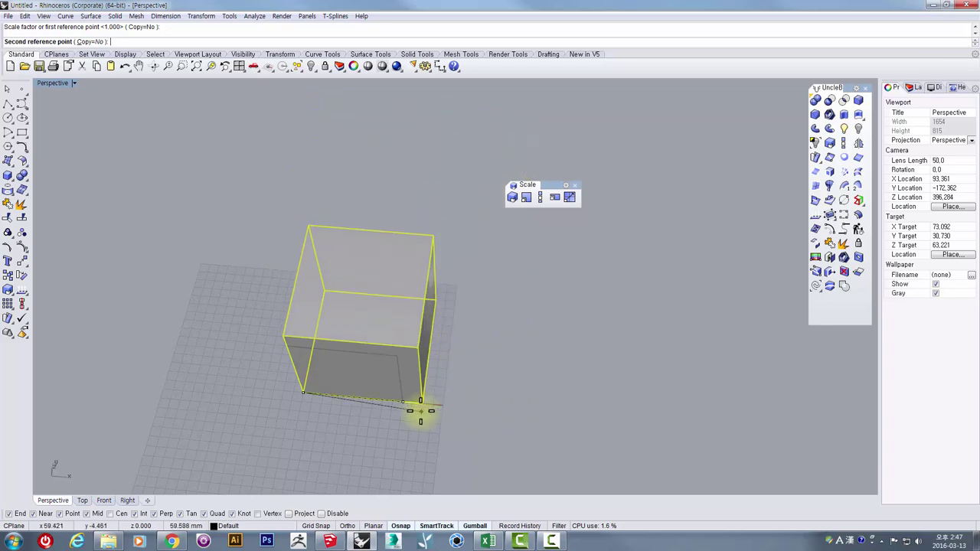
click(350, 409)
Step: Try scaling the box in 3-D from its origin corner so its front base edge becomes 100 mm, and undo it
scroll(350, 405, up, 4)
shift+right_drag(344, 396, 290, 414)
right_drag(290, 414, 261, 386)
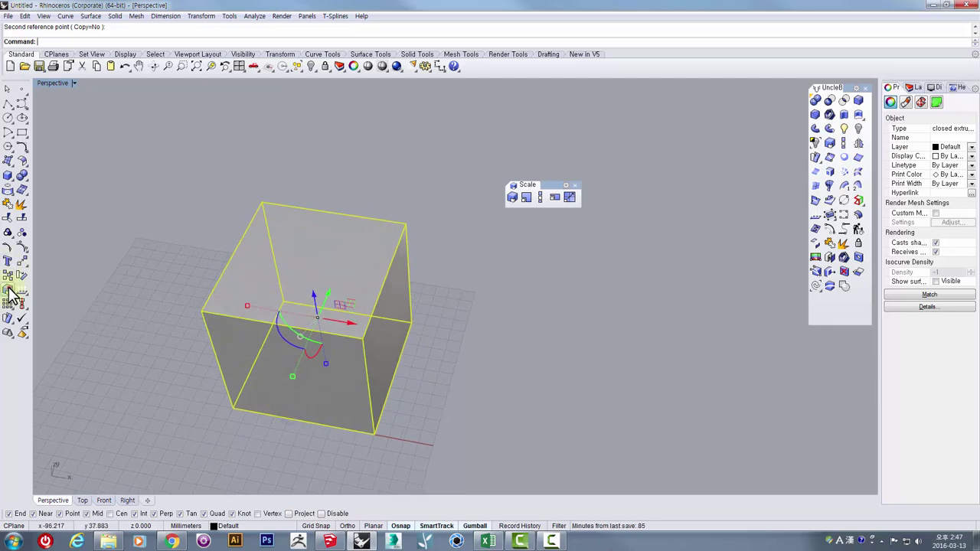
click(9, 291)
click(235, 408)
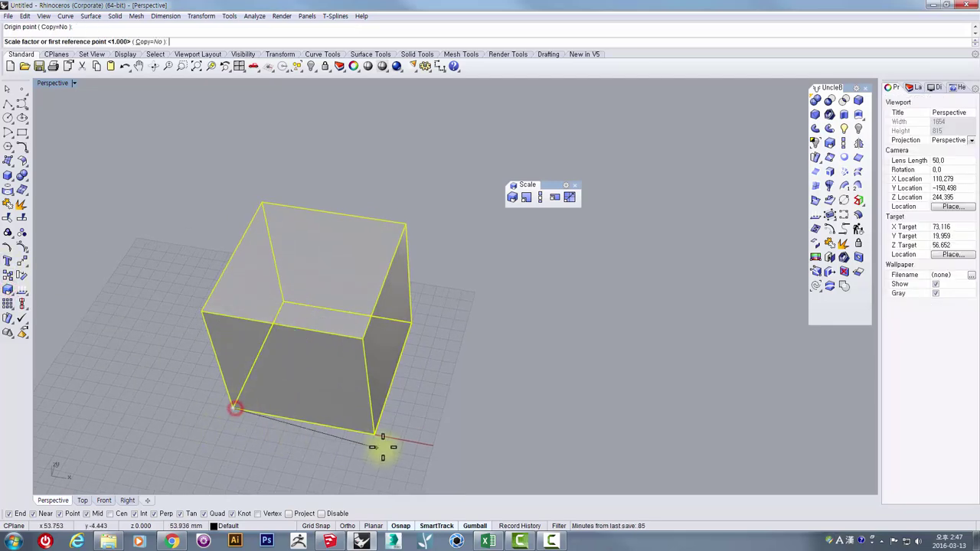
click(376, 435)
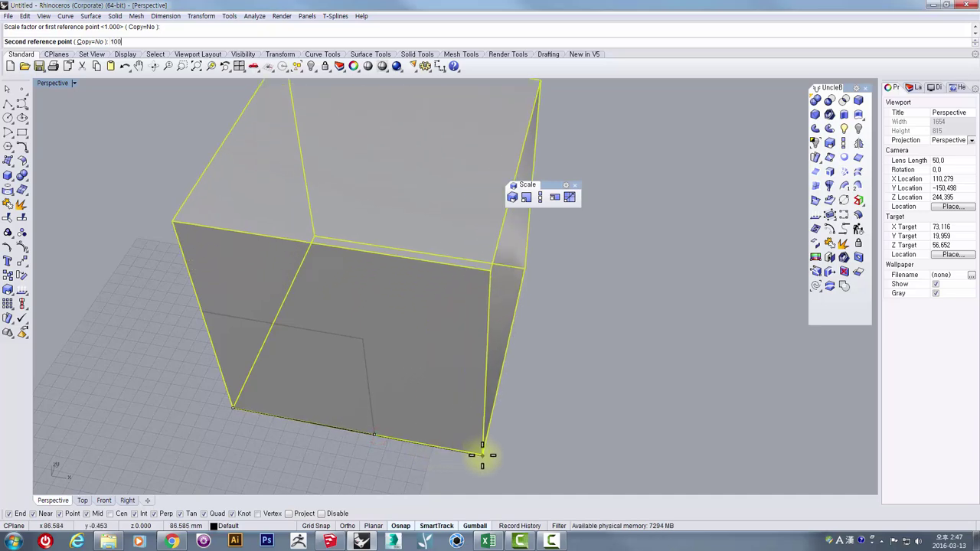
key(Return)
scroll(444, 459, down, 3)
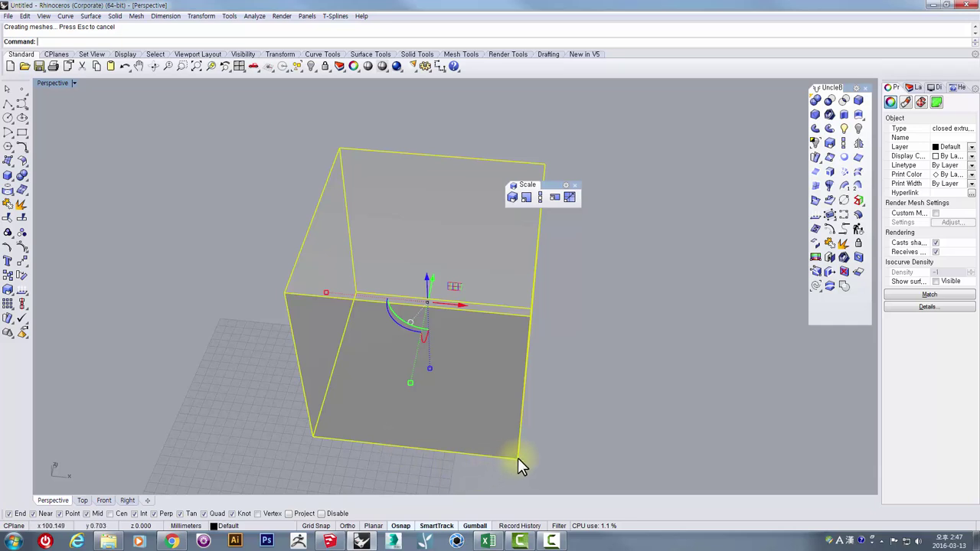
right_drag(518, 458, 388, 426)
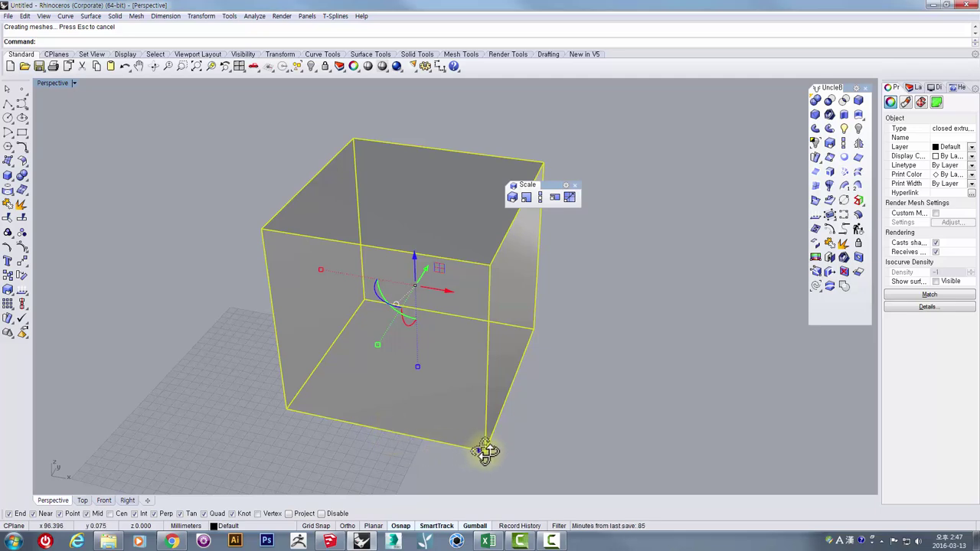
right_drag(485, 452, 298, 428)
key(ctrl+z)
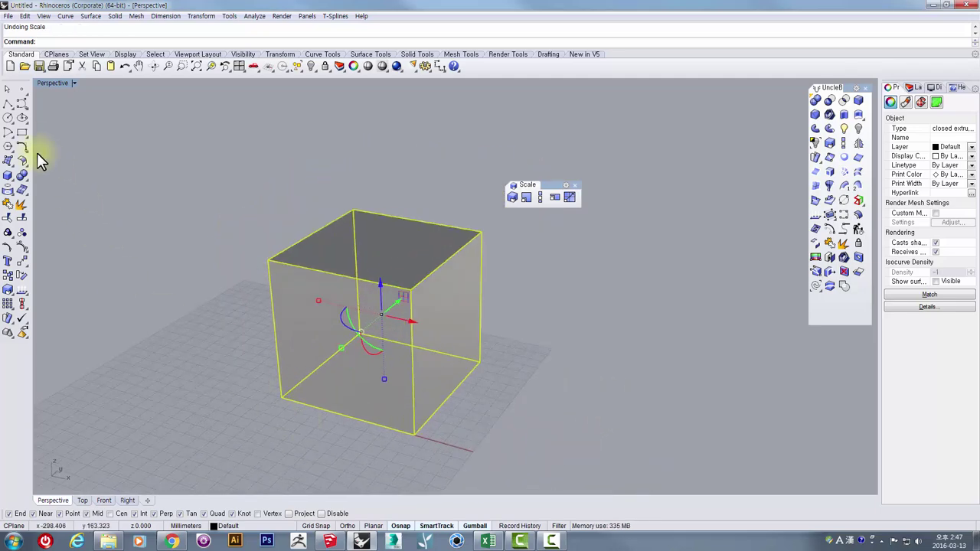
Step: Trace the box's front base edge with a line and move it about 30 mm out in front of the box
click(9, 105)
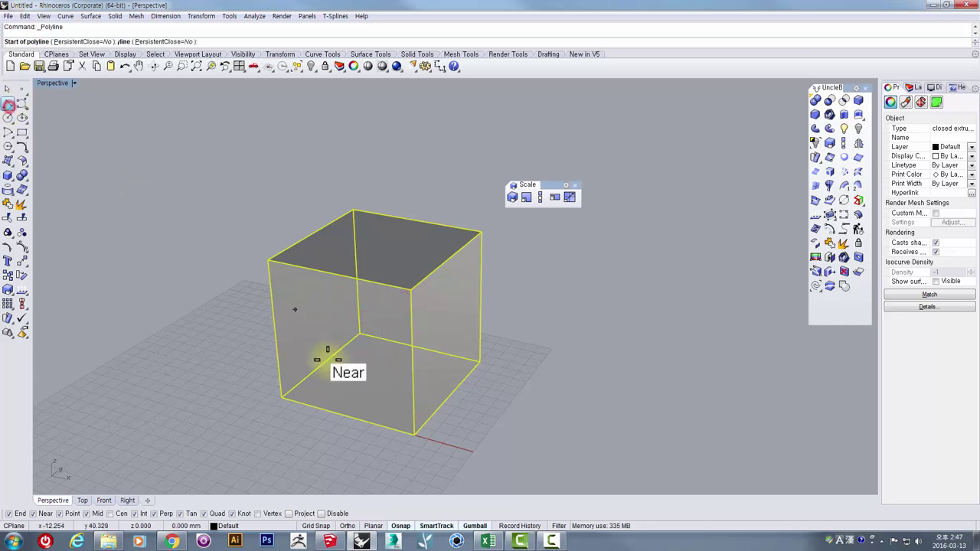
click(284, 397)
click(414, 435)
right_click(414, 434)
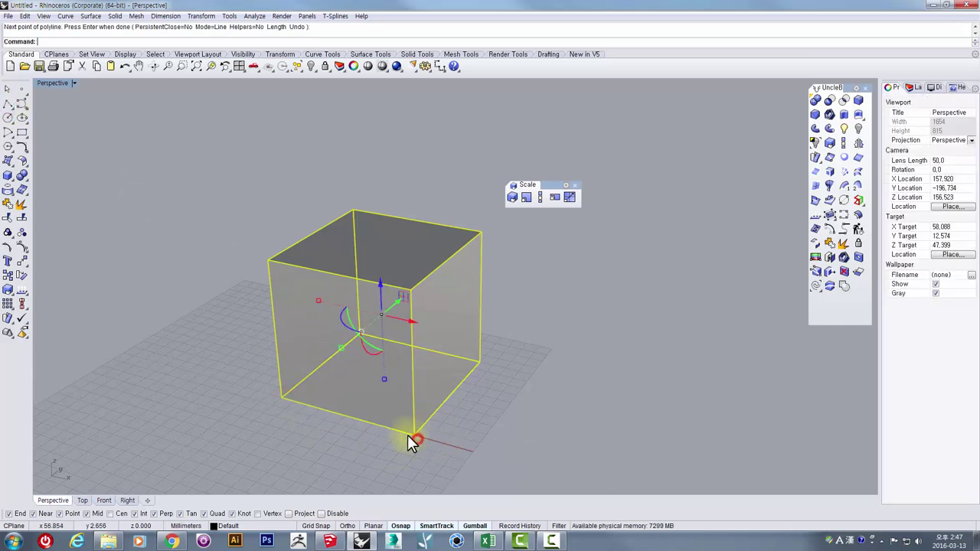
right_drag(427, 460, 376, 306)
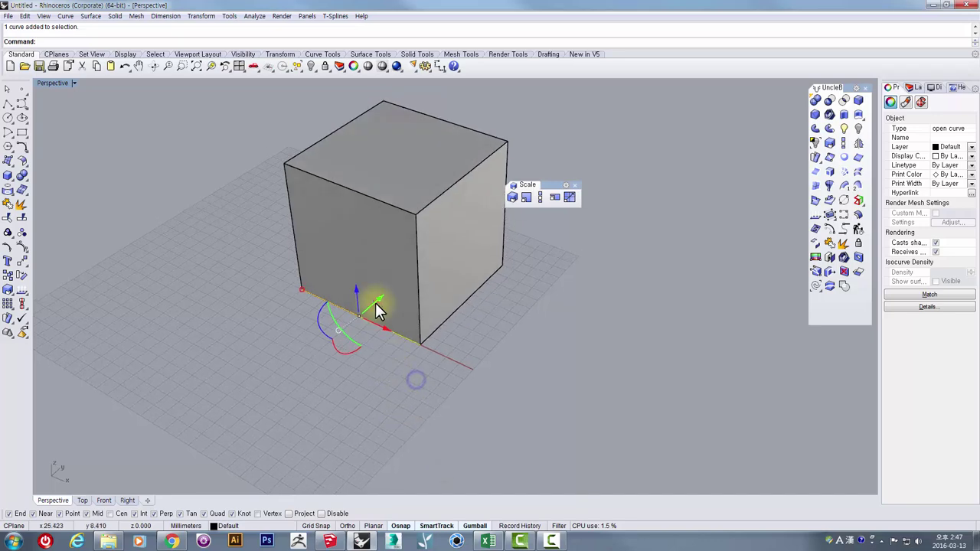
drag(376, 304, 268, 393)
key(ctrl+z)
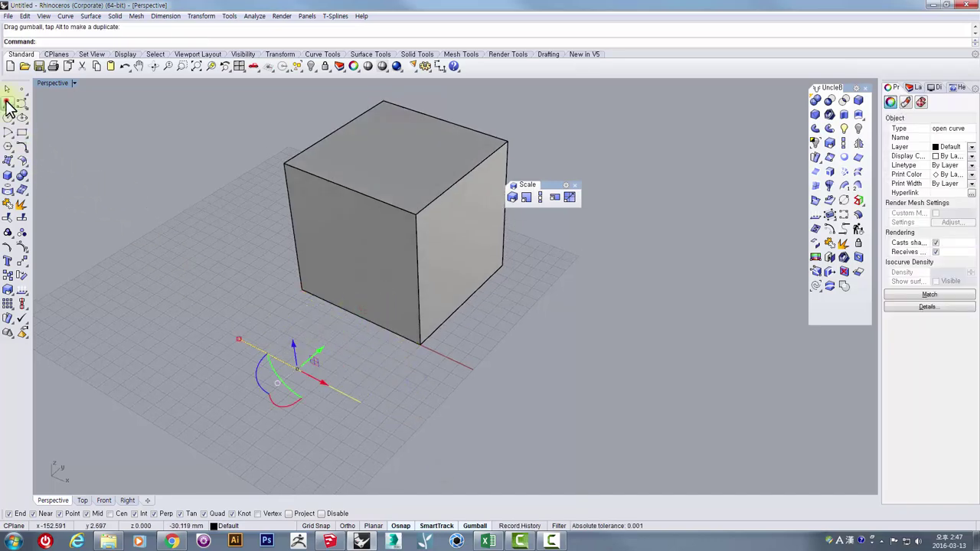
Step: Draw a 100 mm line along the X direction from the start point of the traced line, and shift it further forward, parallel to that line
click(8, 105)
click(239, 339)
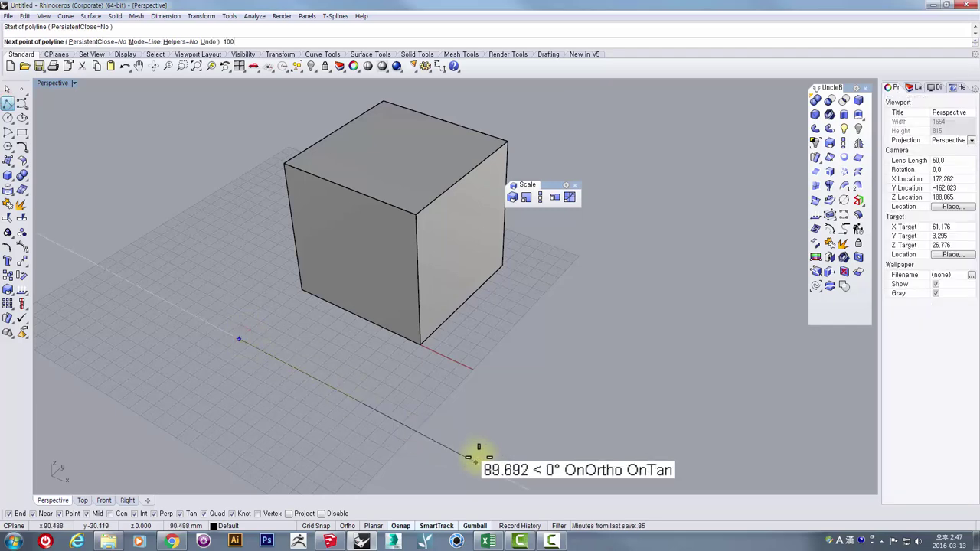
text(100)
key(Return)
key(Return)
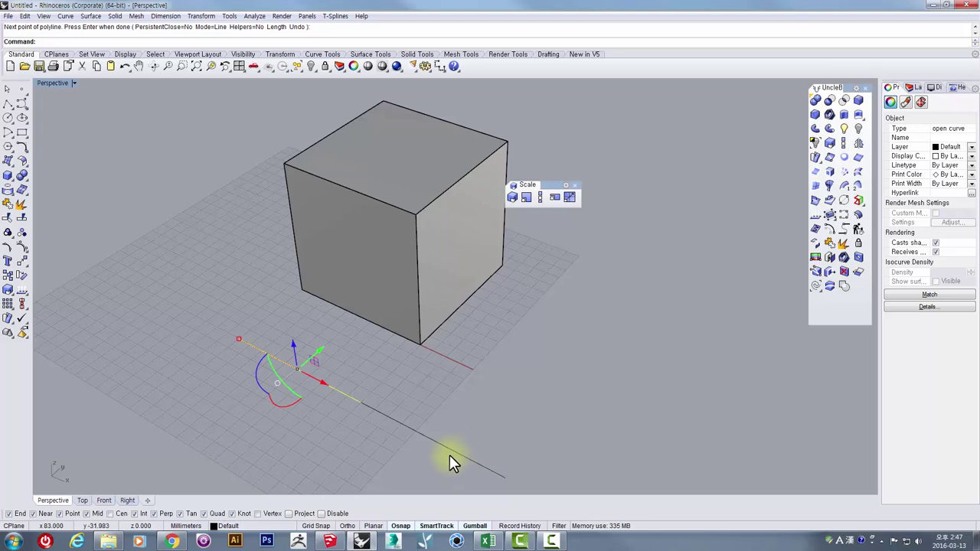
click(451, 452)
drag(373, 400, 405, 423)
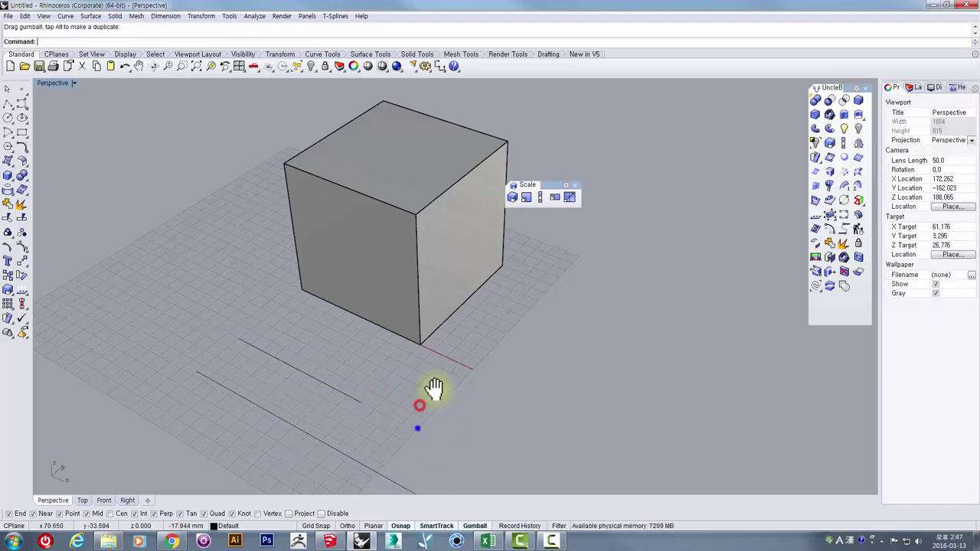
Step: Select both reference lines in front of the box and move them together along Y closer to its front face
shift+right_drag(435, 388, 452, 337)
right_drag(468, 372, 492, 378)
click(410, 264)
right_drag(394, 261, 358, 265)
drag(403, 418, 372, 306)
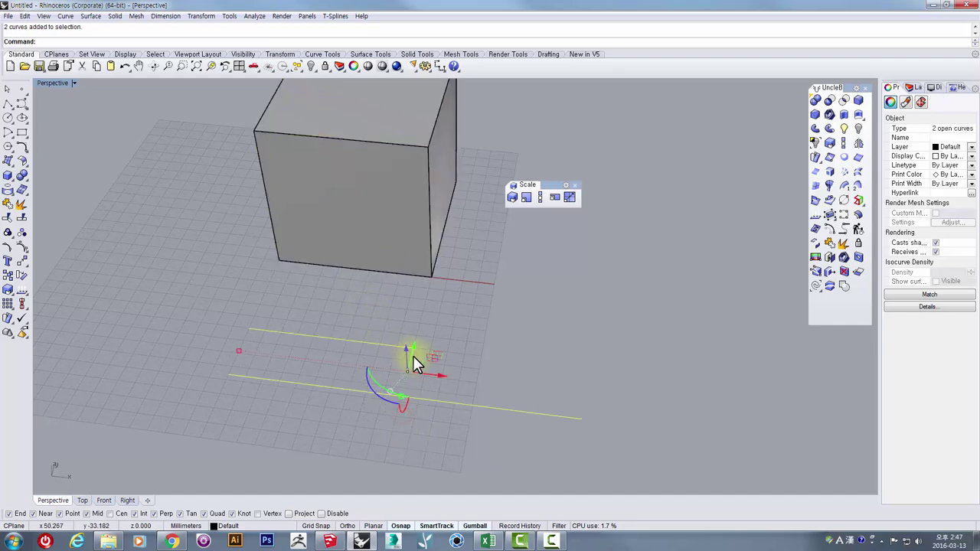
drag(412, 355, 447, 312)
Step: Try scaling the box in 3-D from its origin corner so its front base edge matches the 100 mm line, and undo it
click(399, 225)
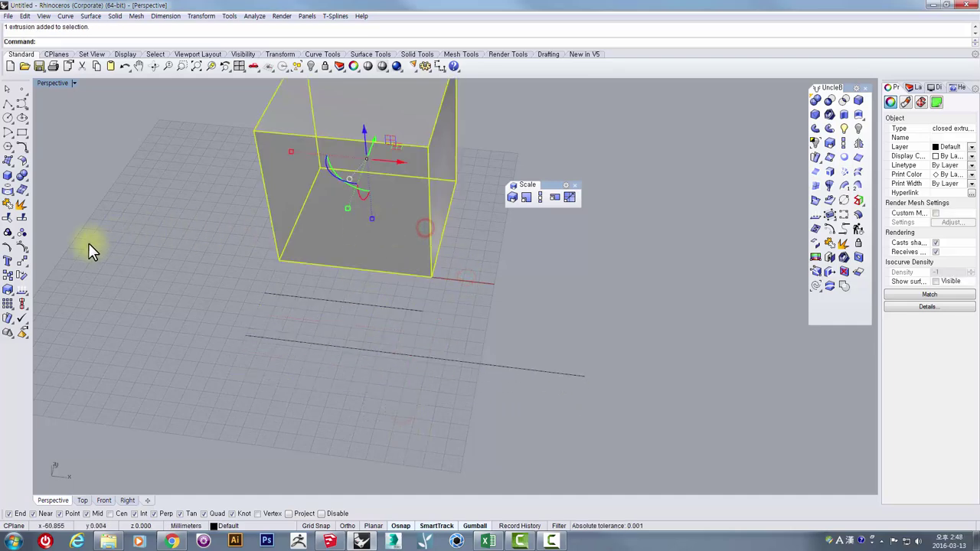
click(7, 291)
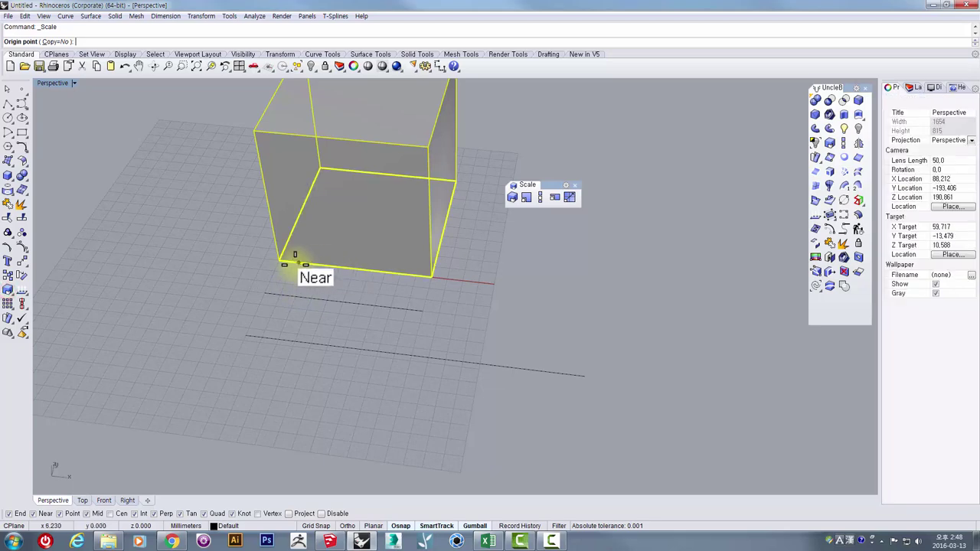
click(282, 263)
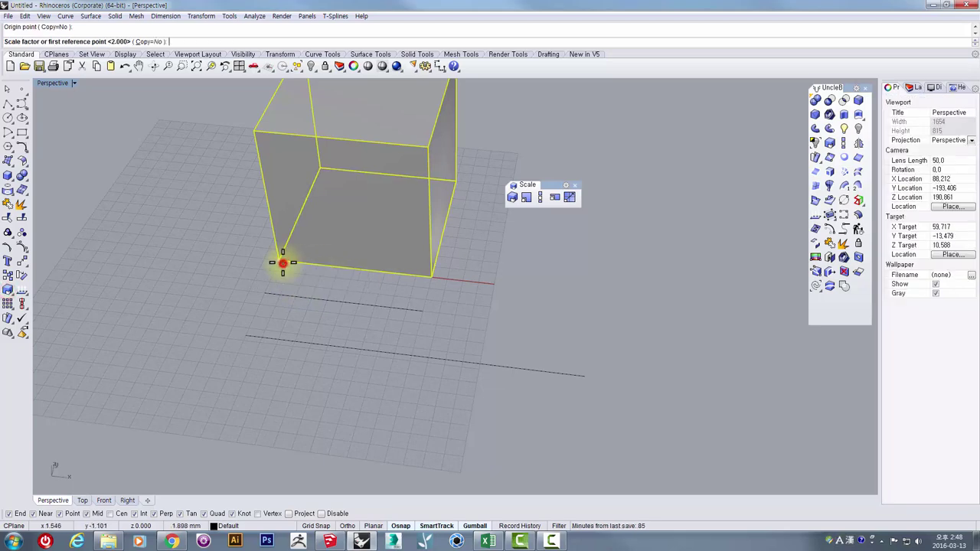
click(432, 277)
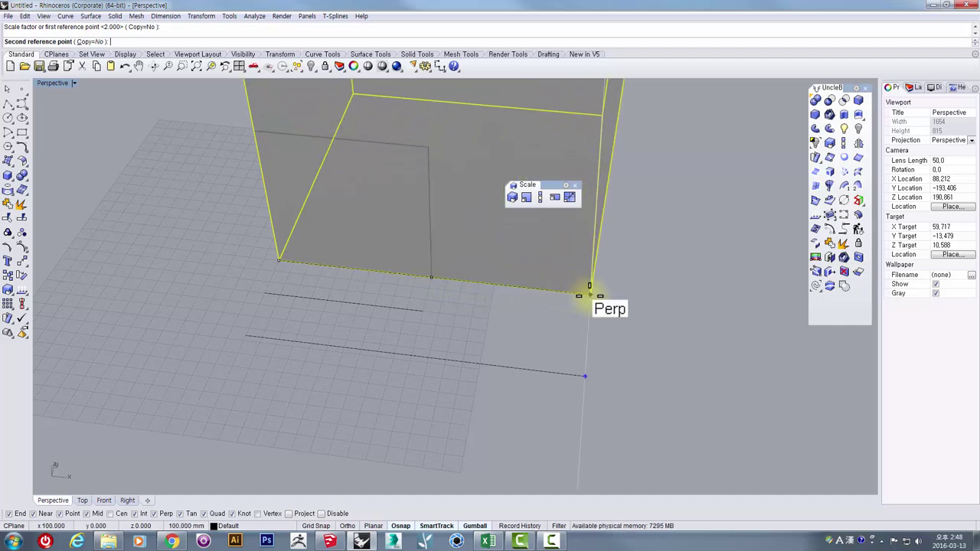
click(590, 294)
right_drag(546, 390, 490, 389)
key(ctrl+z)
Step: Scale the box with Scale 1-D from its origin corner so its front base edge becomes 100 mm long
scroll(513, 365, up, 2)
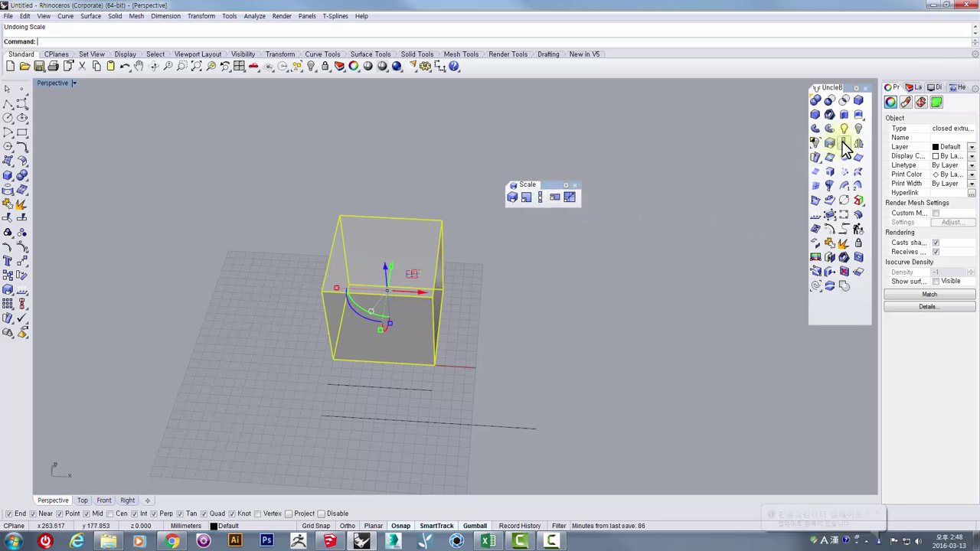
scroll(350, 292, up, 3)
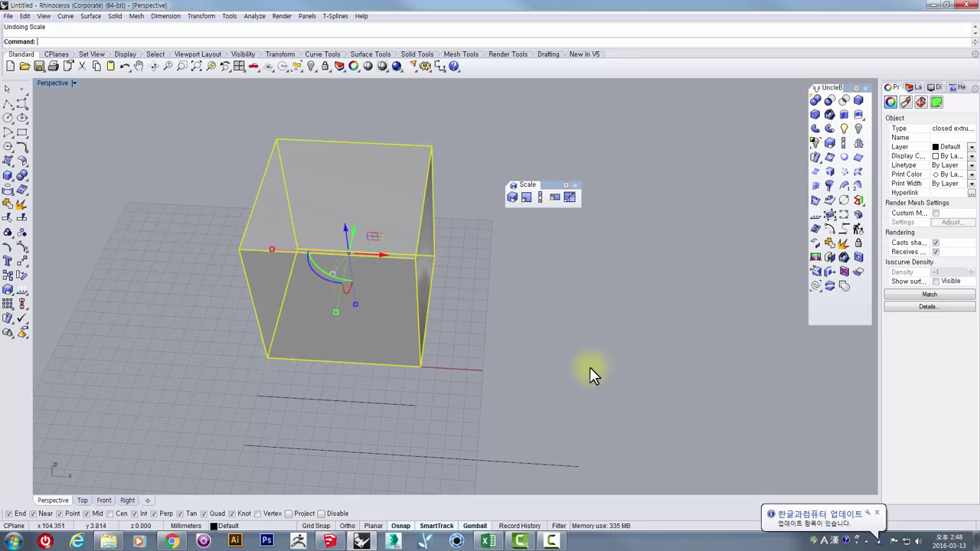
mouse_move(437, 301)
right_down()
mouse_move(435, 312)
mouse_move(444, 294)
right_up()
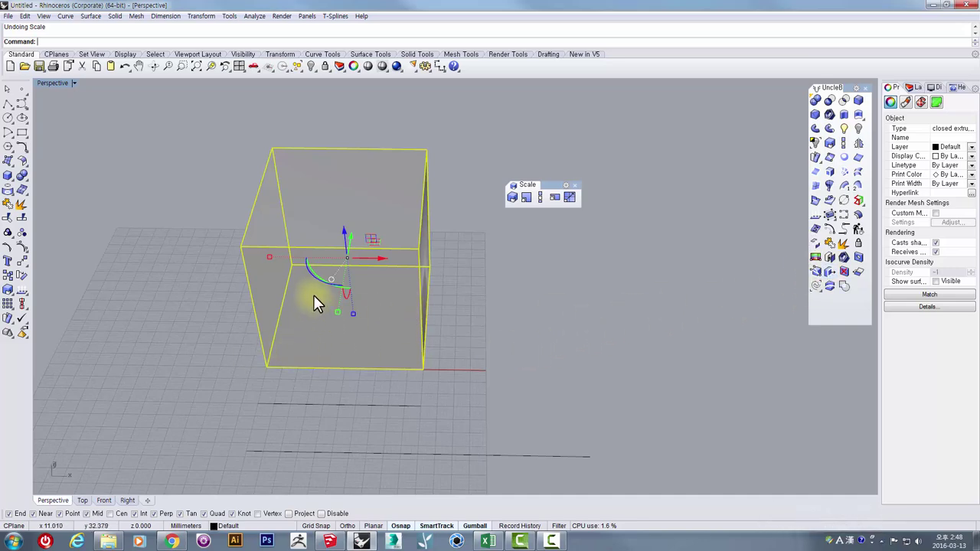
click(845, 147)
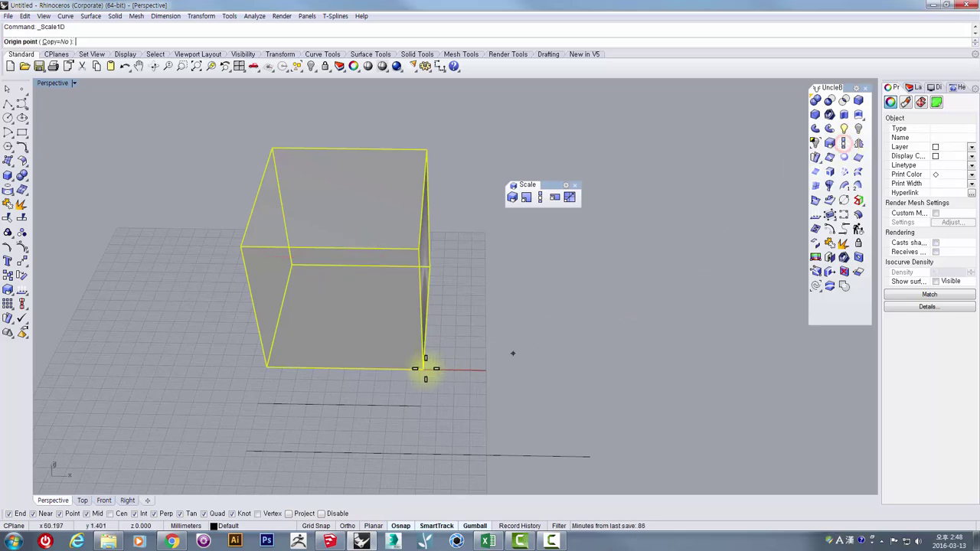
click(269, 369)
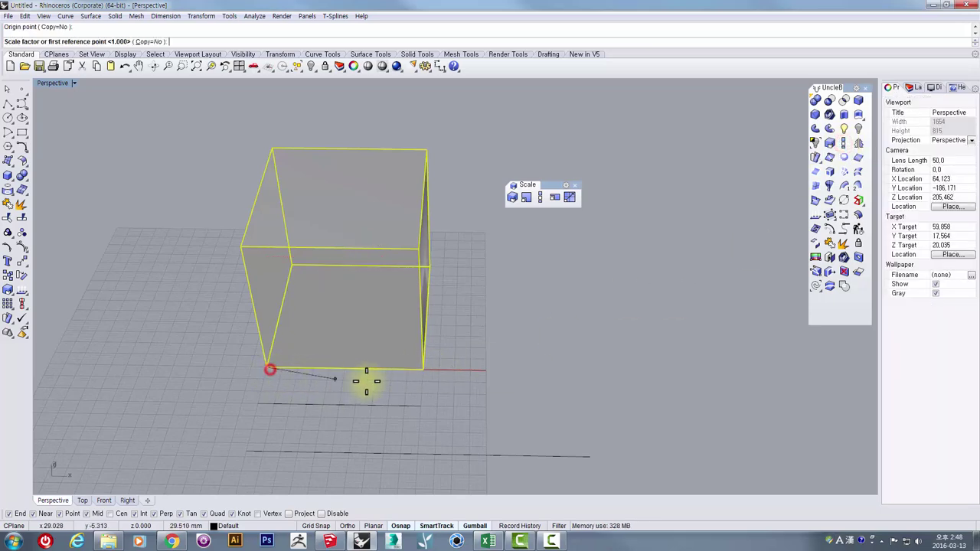
click(424, 368)
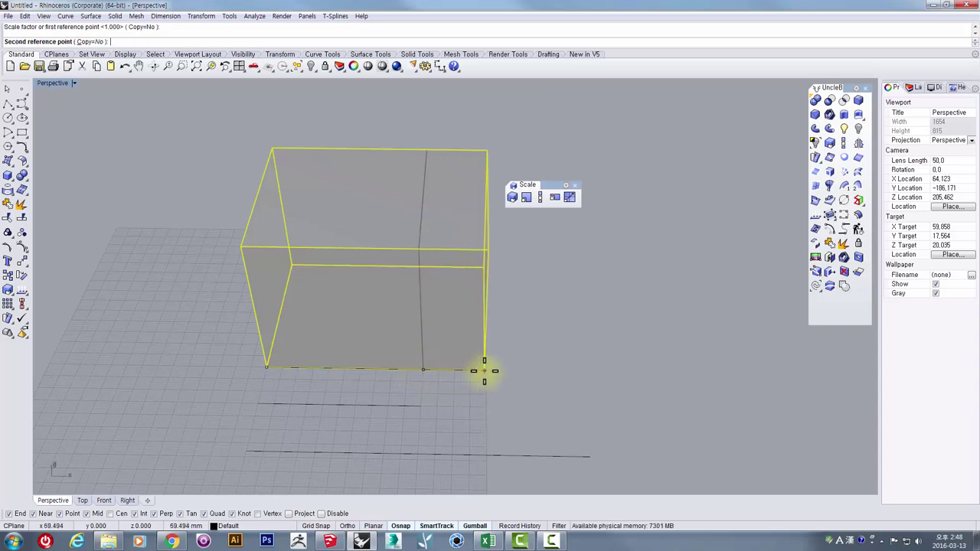
key(Return)
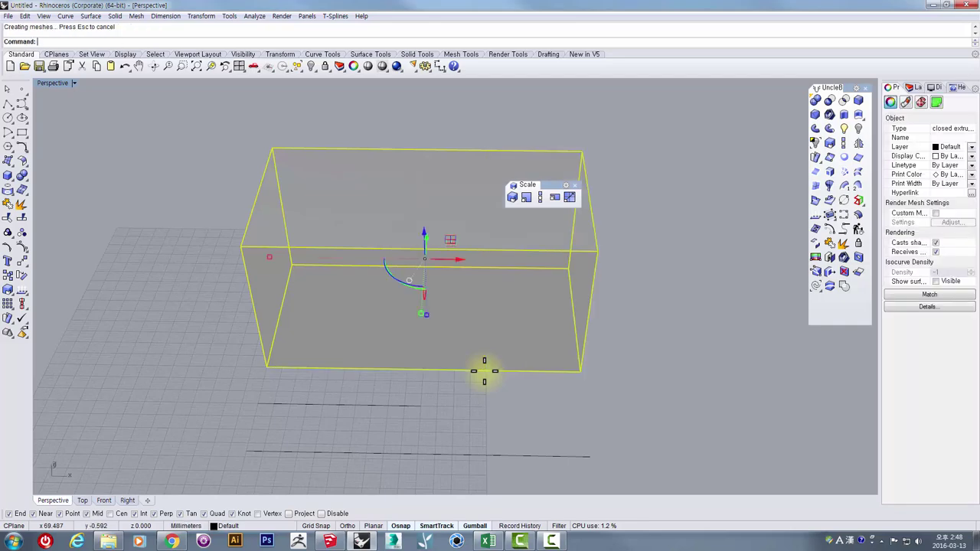
Step: Scale the box vertically with Scale 1-D from its front base corner at X 100, setting the height to 200 mm
right_drag(505, 365, 420, 345)
key(Return)
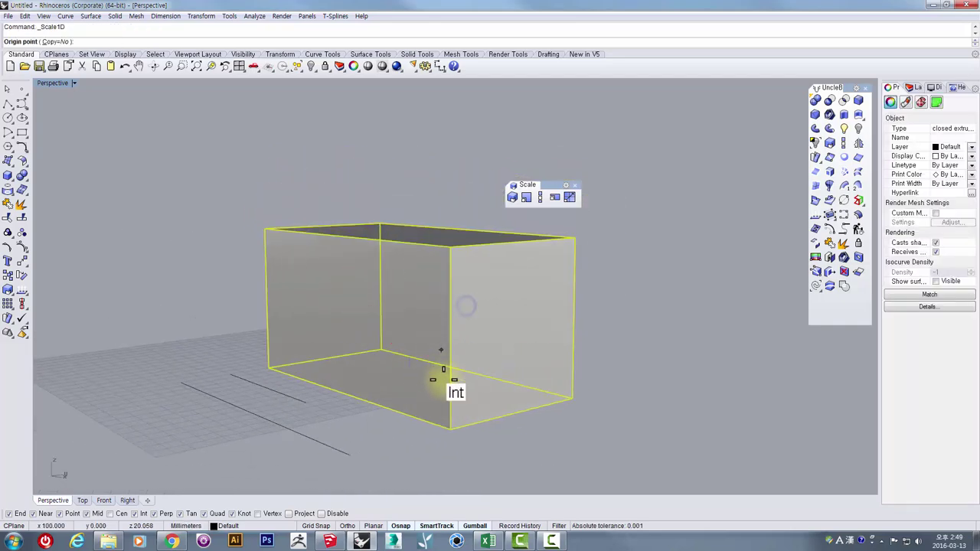
click(450, 426)
click(455, 251)
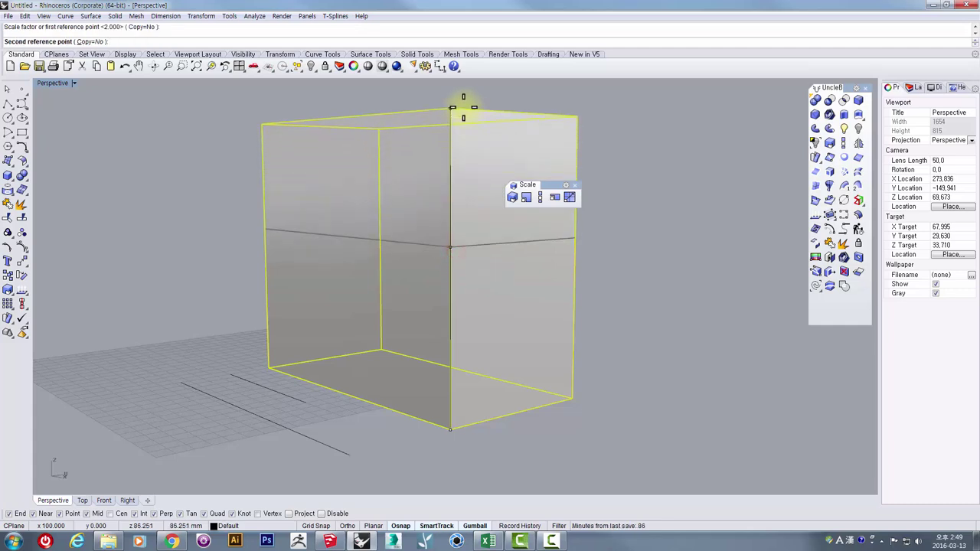
text(200)
key(Return)
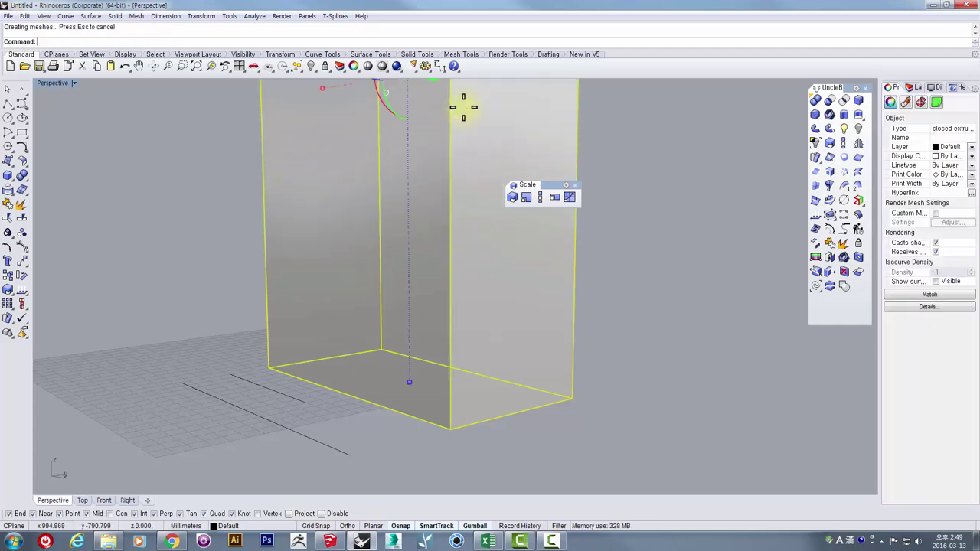
scroll(456, 331, down, 5)
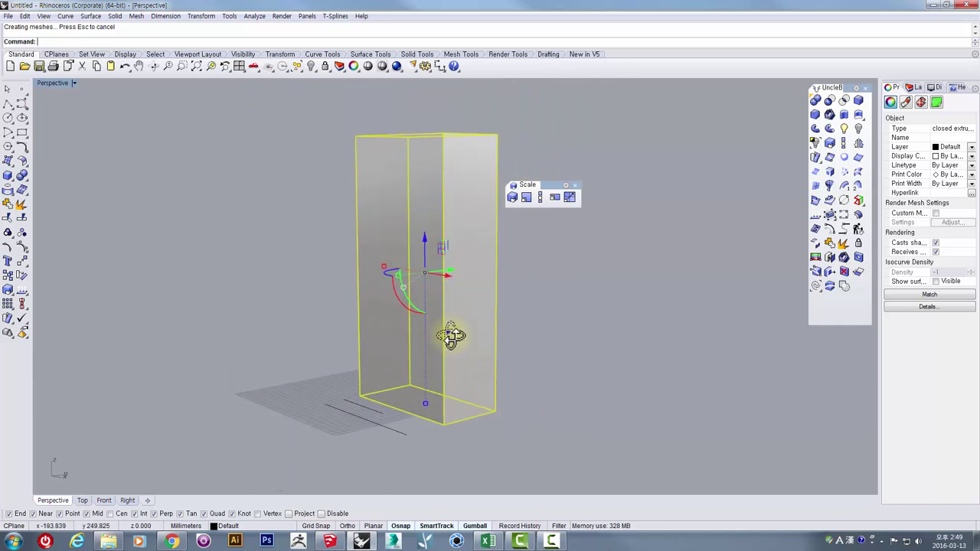
right_drag(494, 295, 466, 338)
key(space)
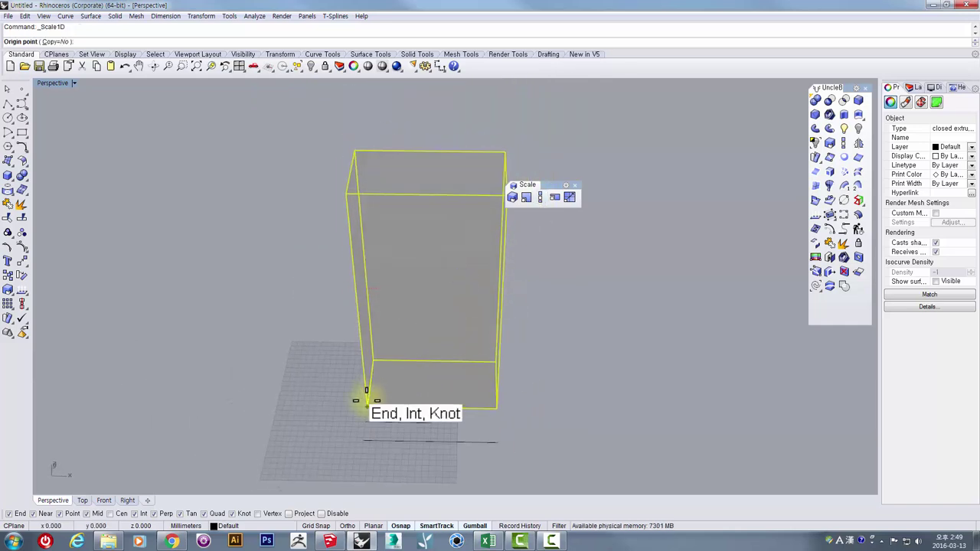
click(368, 406)
key(Escape)
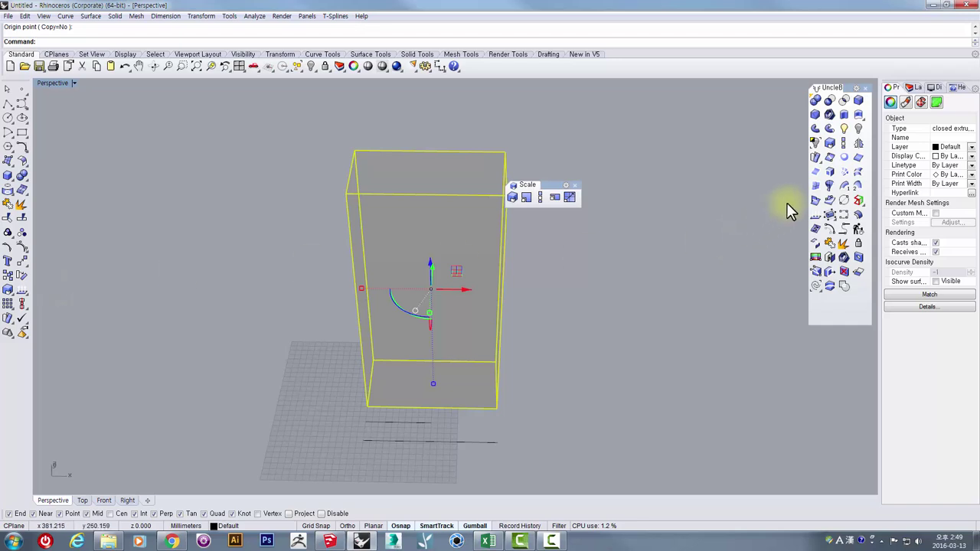
Step: Try another Scale 1-D of the box from its origin corner, using the front base edge as reference length
click(844, 143)
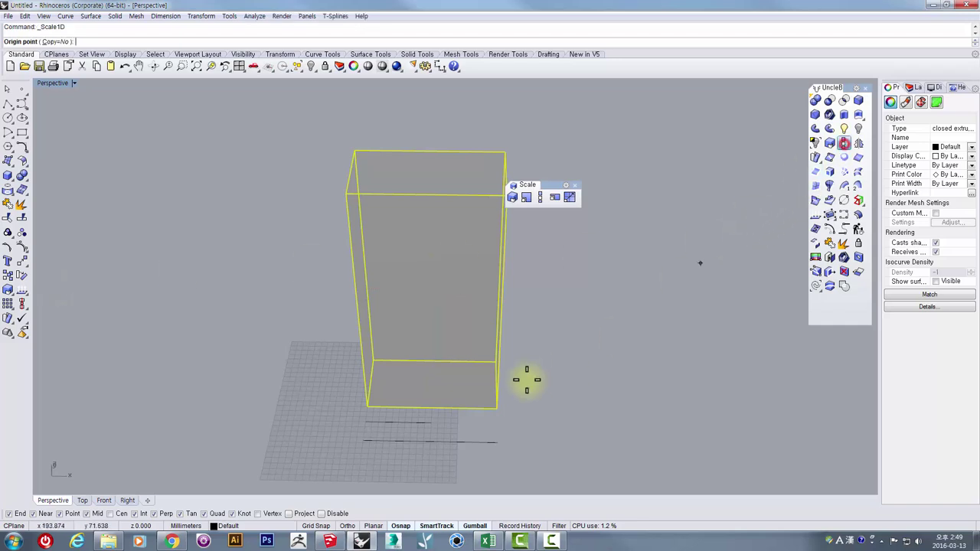
click(369, 405)
click(499, 412)
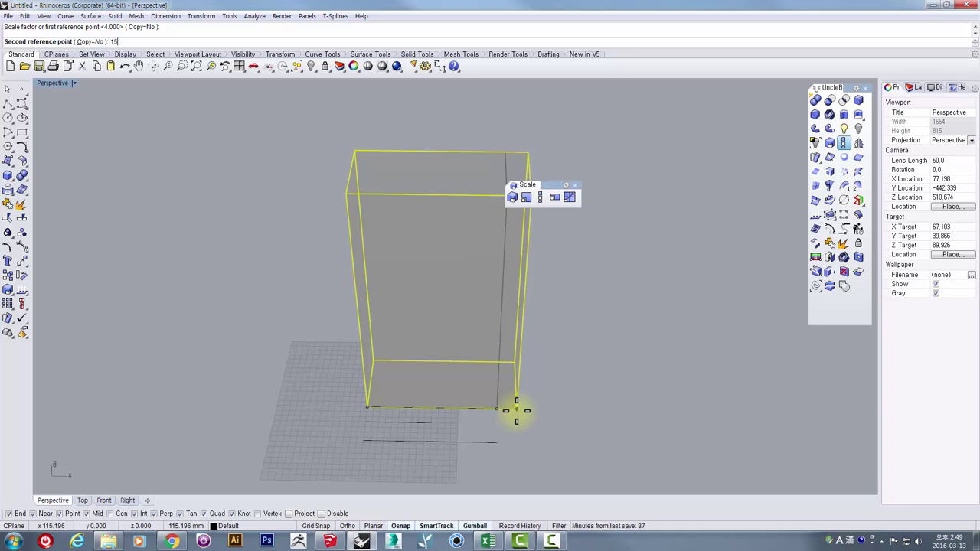
text(15)
key(Return)
right_drag(516, 411, 541, 242)
scroll(514, 367, up, 4)
Step: Undo the three Scale 1-D operations on the box
key(ctrl+z)
key(ctrl+z)
key(ctrl+z)
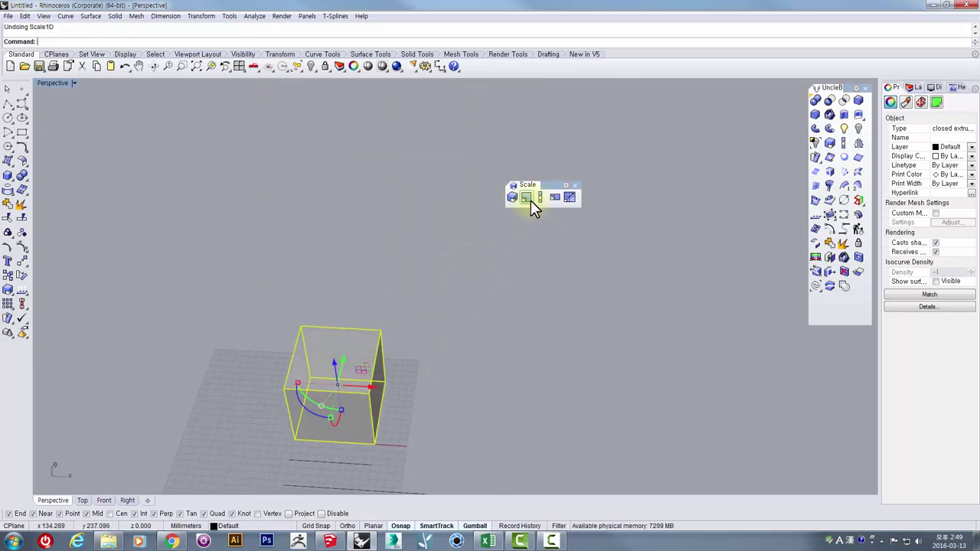
Step: Scale the box with Scale 2-D from its origin corner so its front base edge extends to 100 mm, matching the longer reference line
click(534, 205)
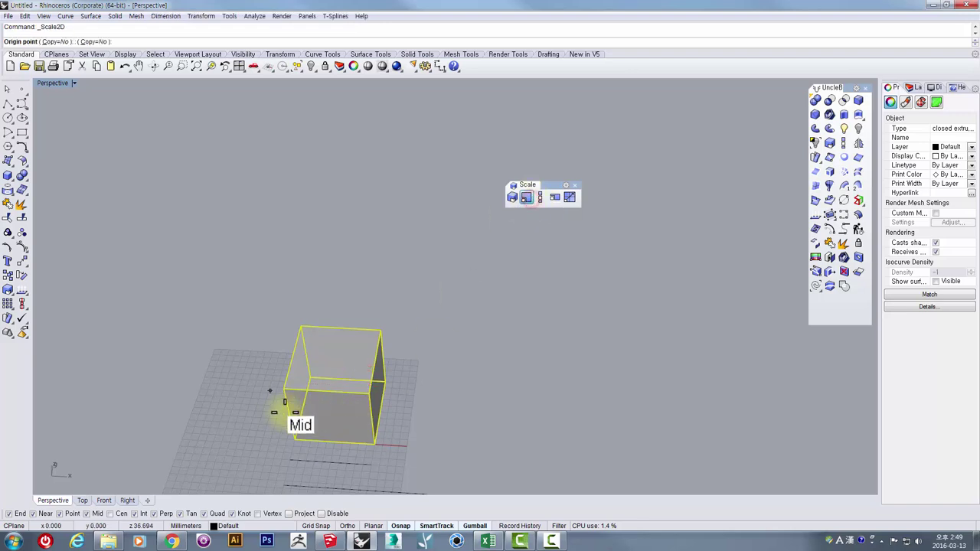
click(301, 428)
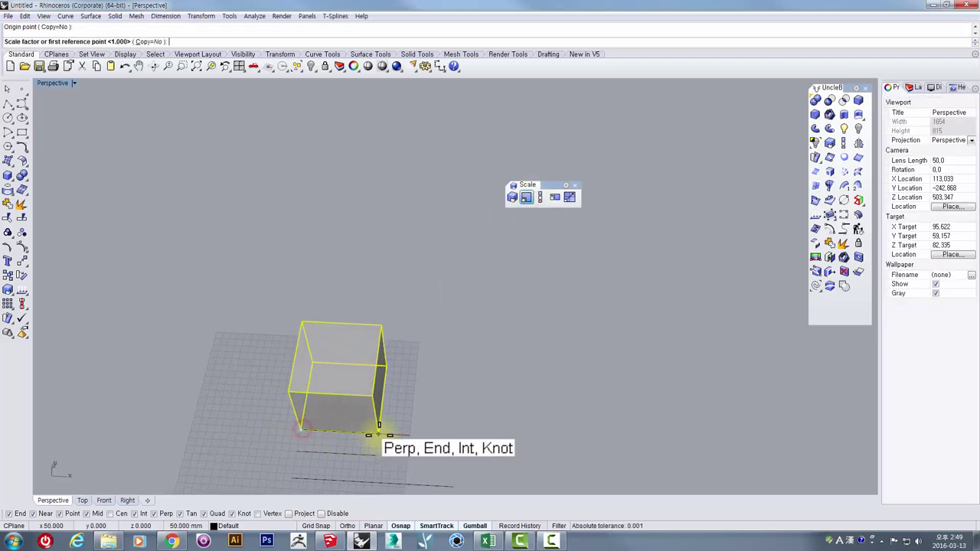
click(378, 432)
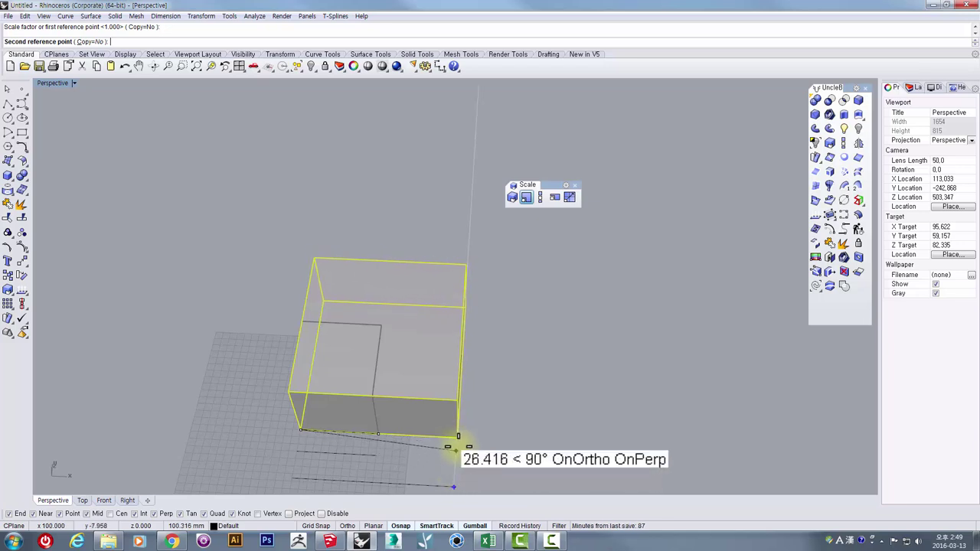
click(458, 440)
right_drag(477, 447, 523, 332)
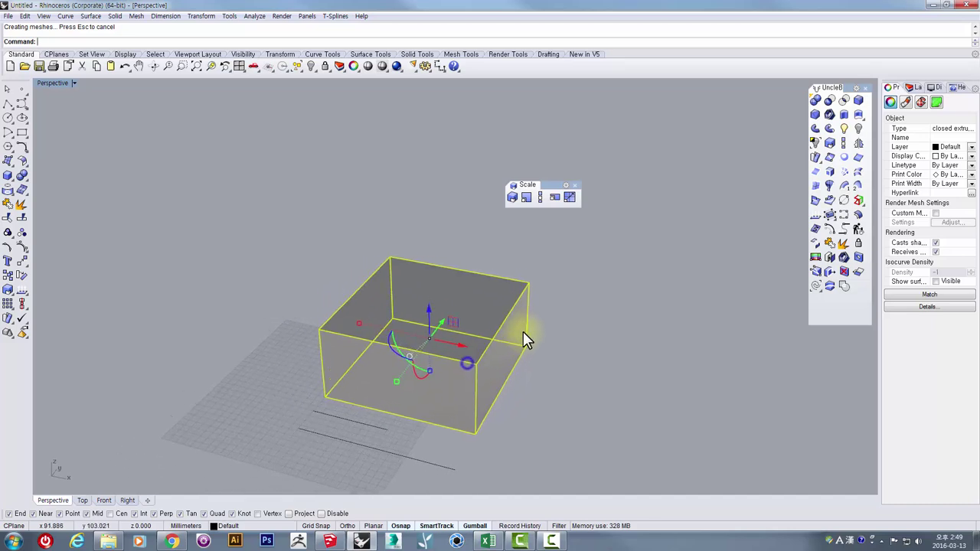
right_drag(473, 292, 393, 382)
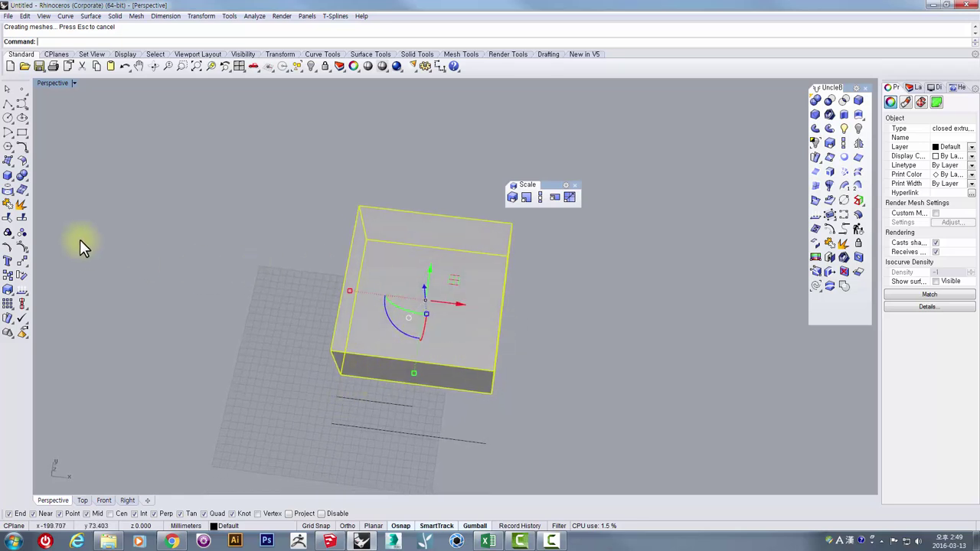
right_drag(383, 372, 410, 349)
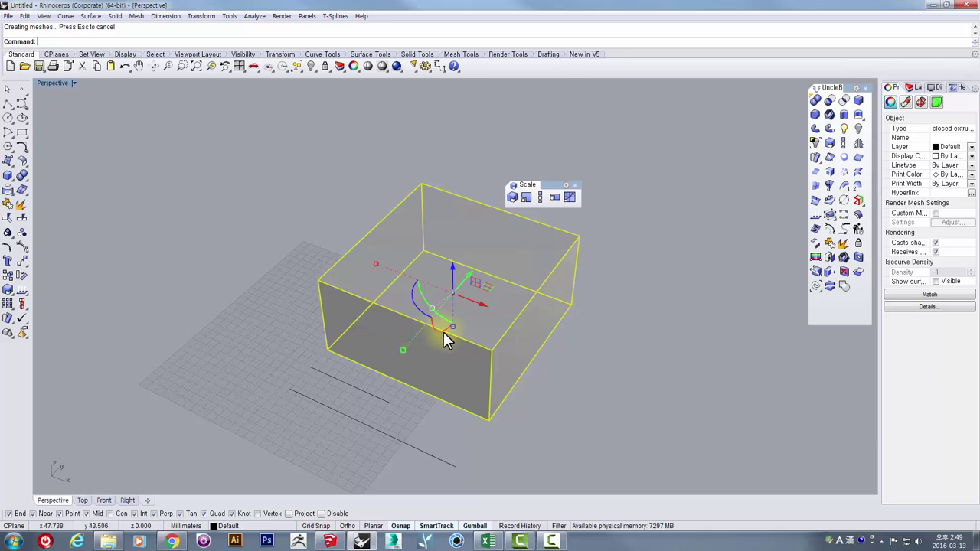
right_drag(448, 335, 480, 368)
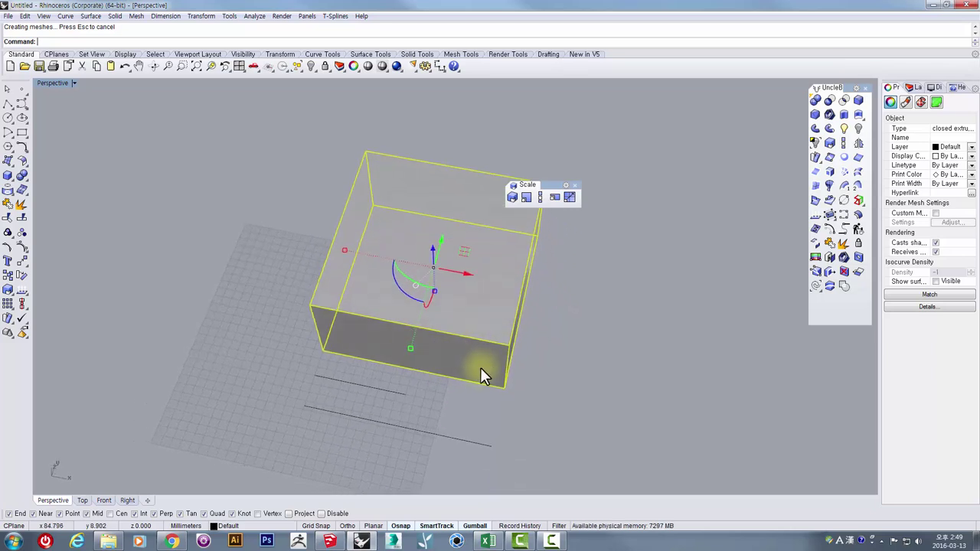